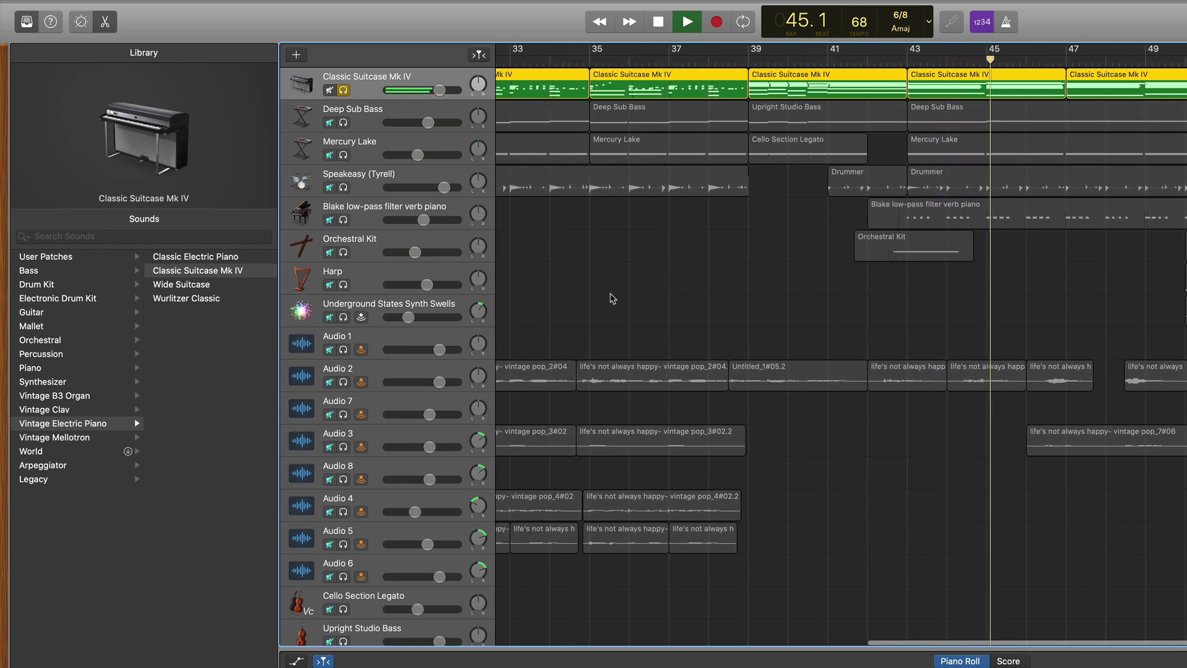
Step: Stop playback, solo the Deep Sub Bass track alongside the electric piano, and show the Synthesizer Bass patches in the library
{"action": "key", "text": "space"}
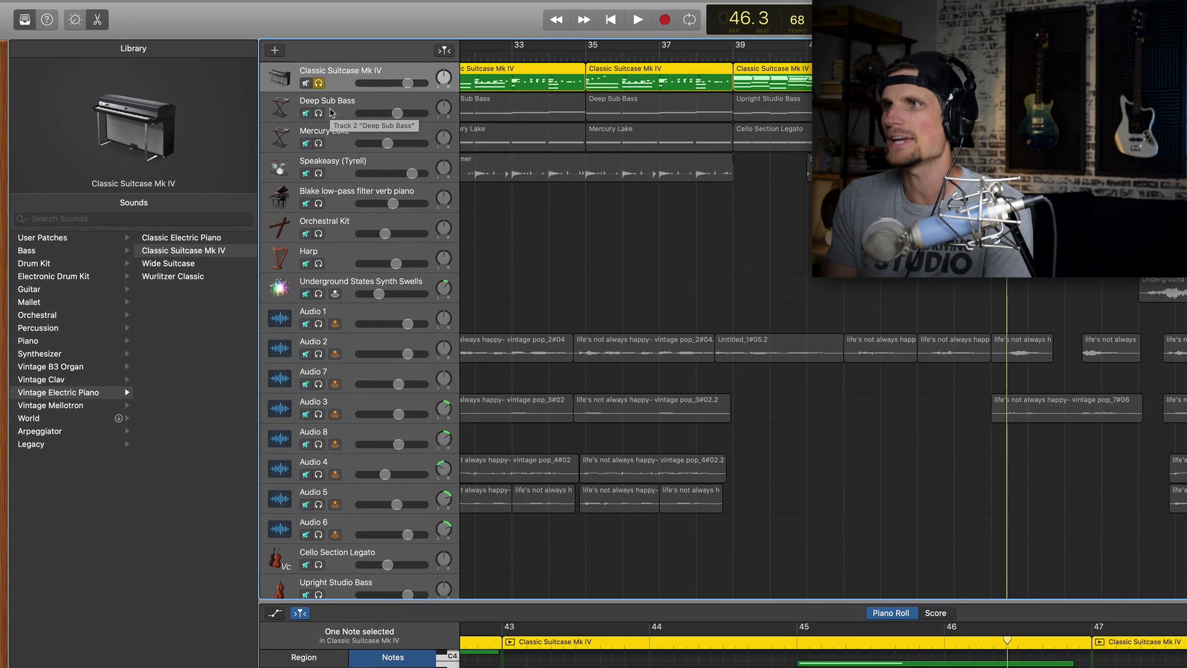
{"action": "left_click", "coordinate": [315, 111]}
{"action": "left_click", "coordinate": [334, 119]}
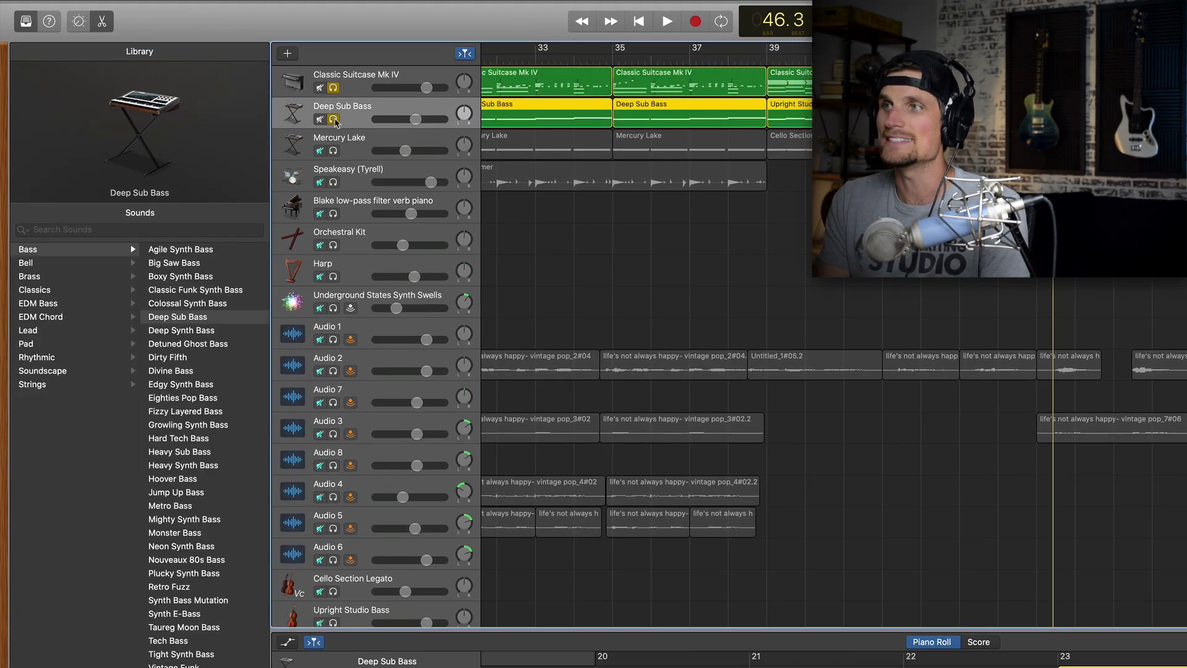
{"action": "scroll", "coordinate": [147, 310], "scroll_direction": "left", "scroll_amount": 3}
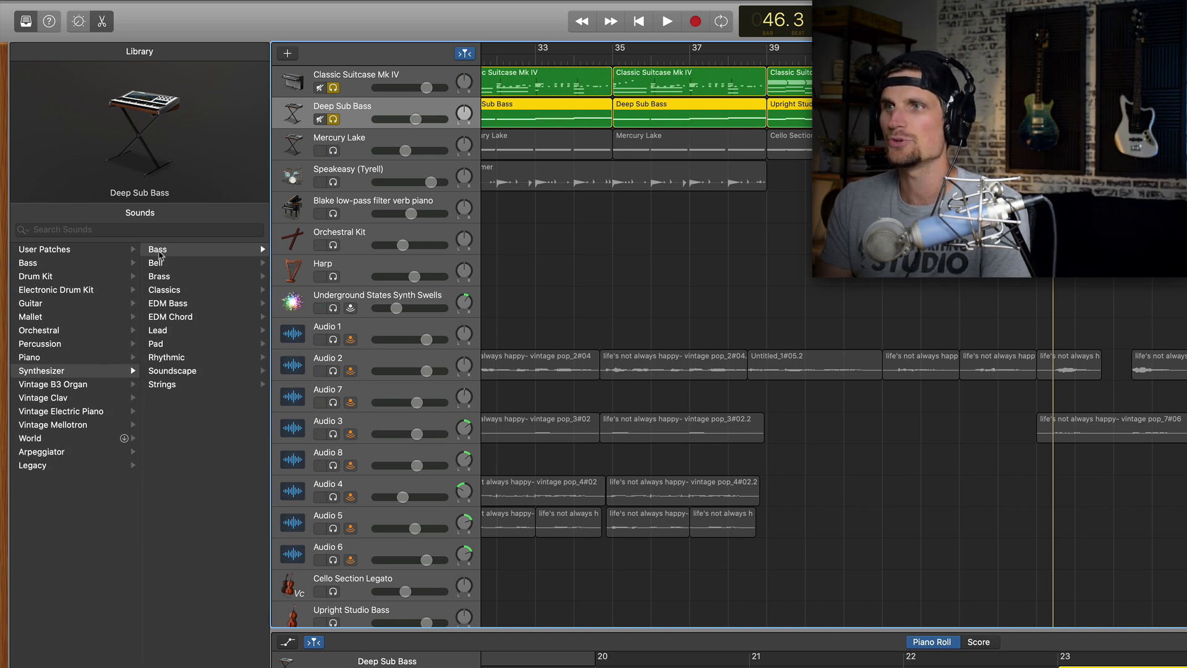
{"action": "left_click", "coordinate": [159, 250]}
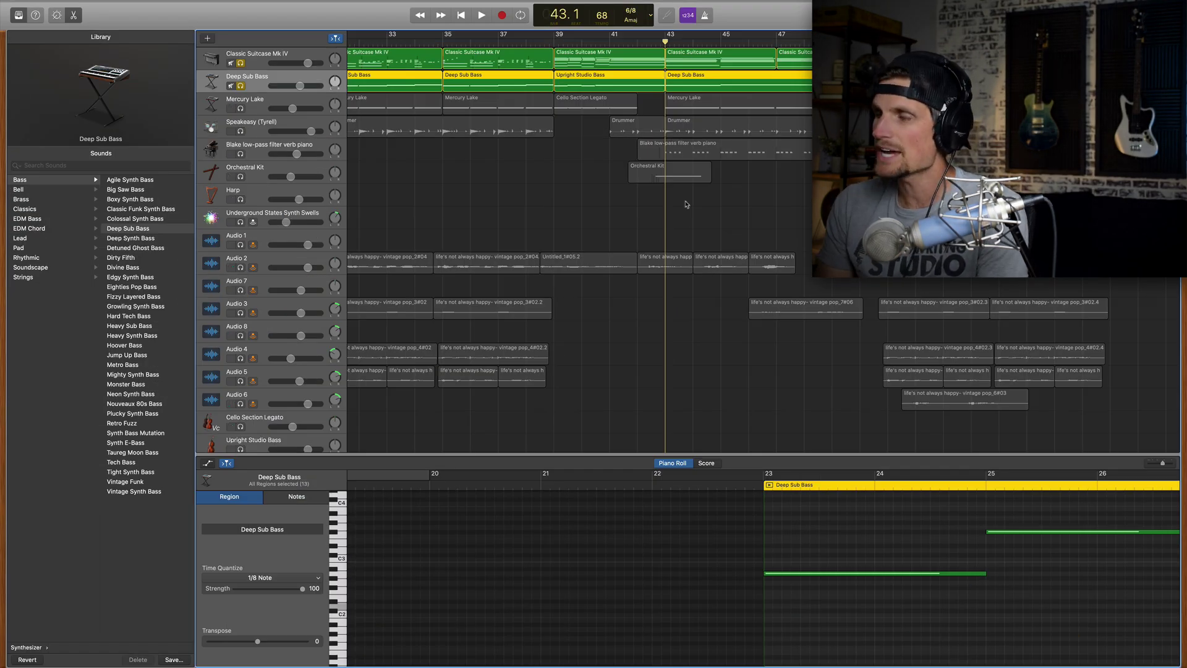
Step: Display the Smart Controls for Deep Sub Bass and audition the soloed piano and bass tracks from bar 43
{"action": "key", "text": "b"}
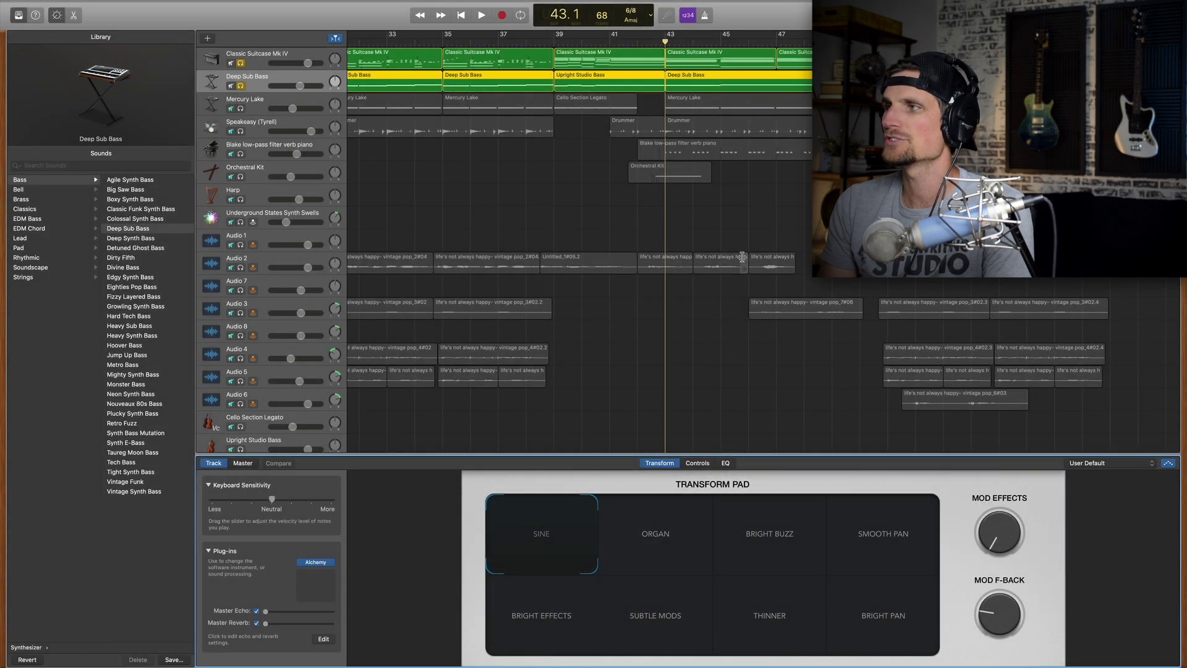
{"action": "key", "text": "space"}
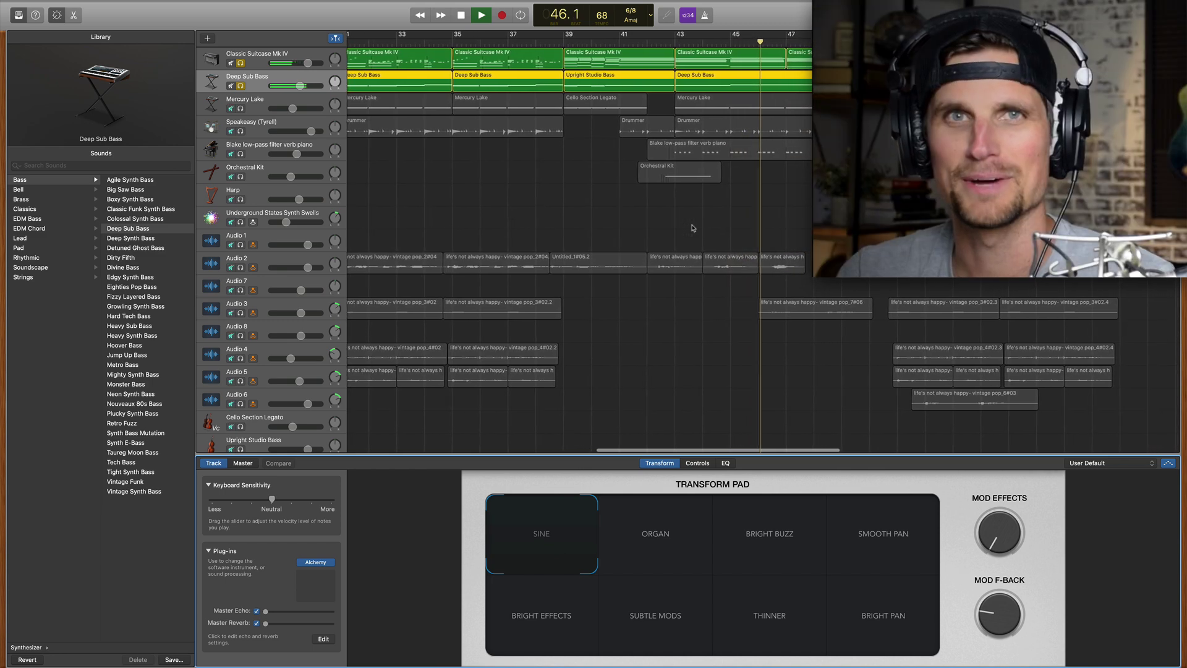
{"action": "key", "text": "space"}
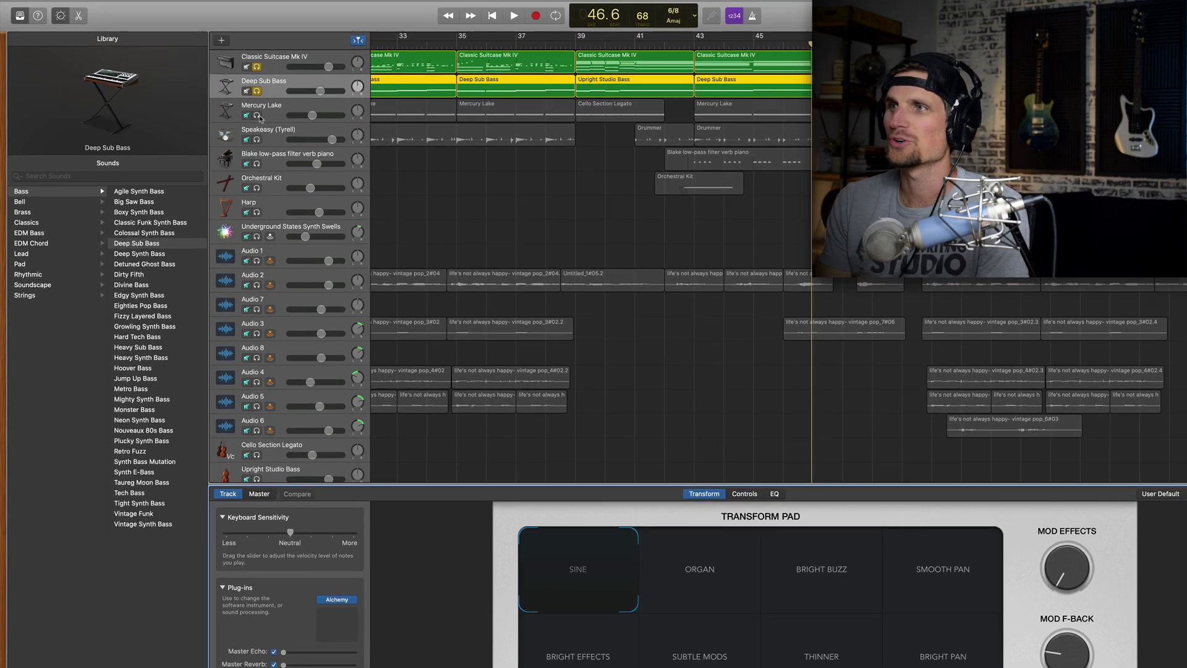
Step: Solo the Mercury Lake track as well, select it, and show its patch among the Synthesizer Pad sounds
{"action": "left_click", "coordinate": [240, 108]}
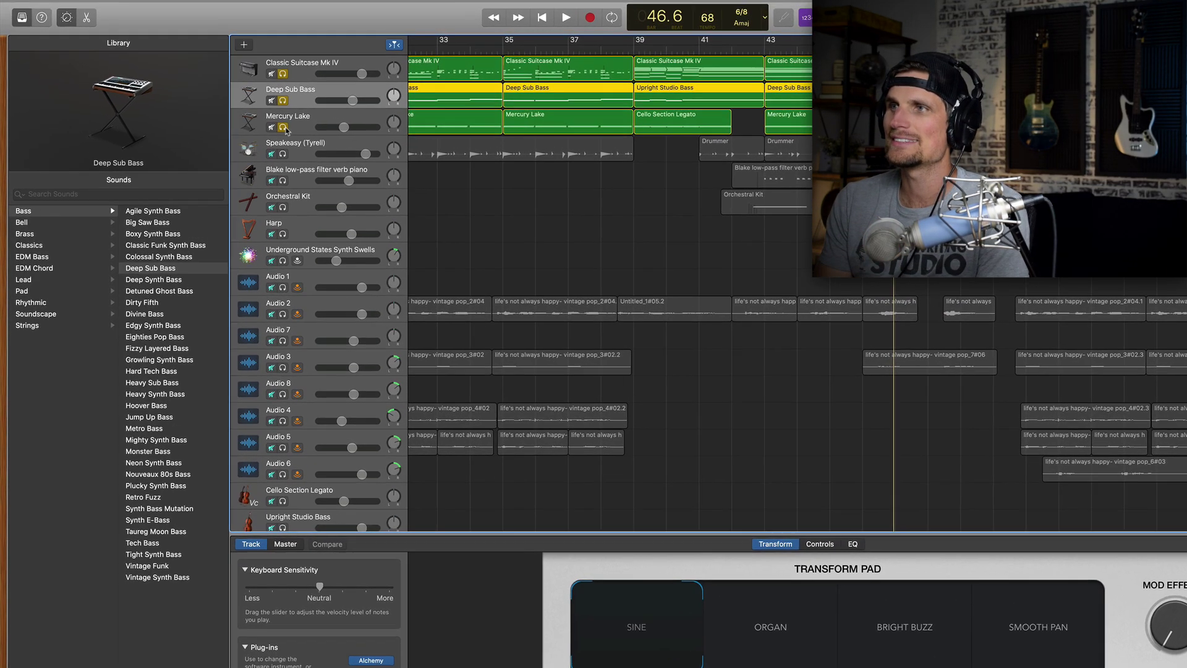
{"action": "scroll", "coordinate": [143, 248], "scroll_direction": "left", "scroll_amount": 3}
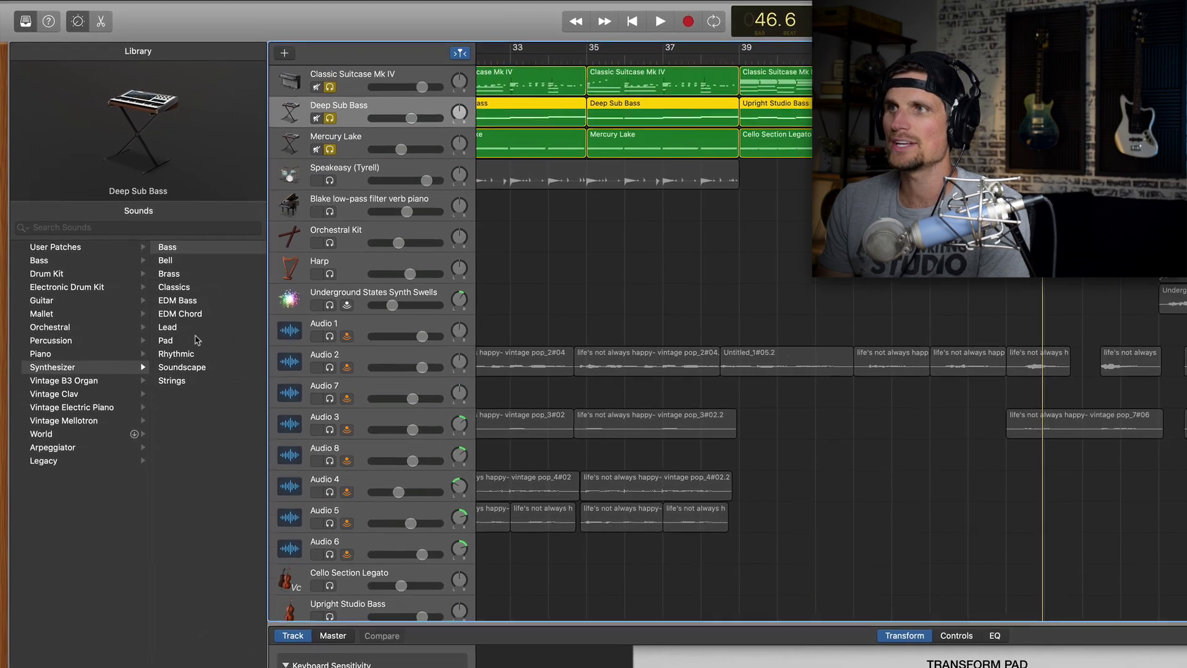
{"action": "key", "text": "Down"}
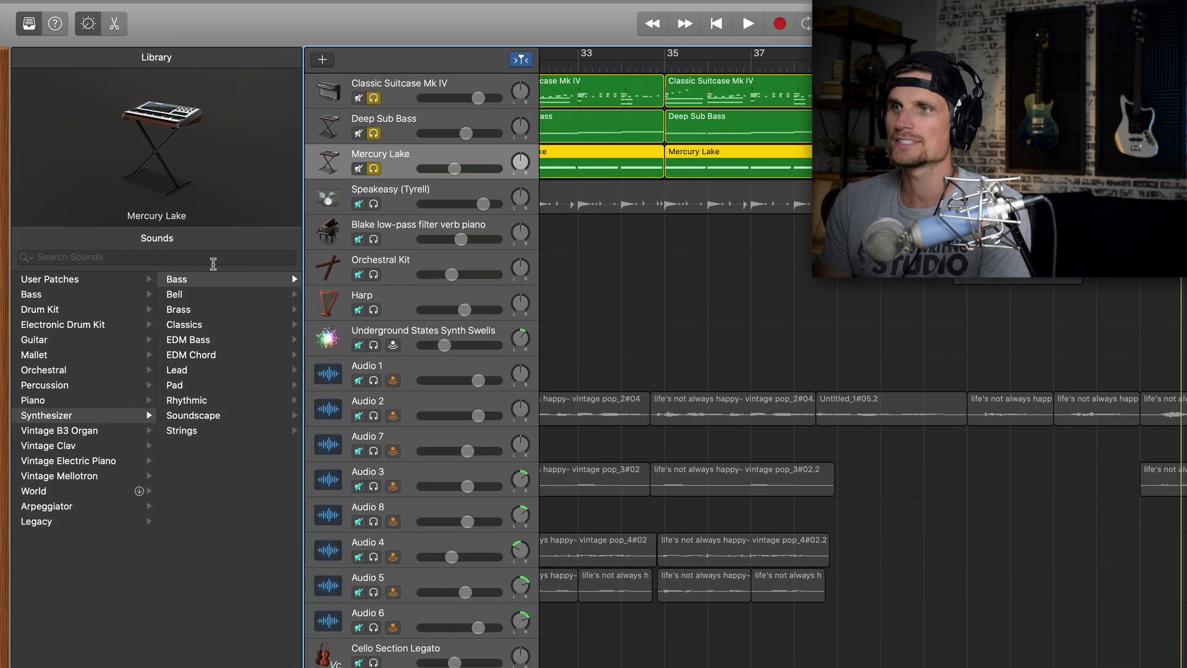
{"action": "scroll", "coordinate": [65, 389], "scroll_direction": "left", "scroll_amount": 3}
{"action": "scroll", "coordinate": [36, 500], "scroll_direction": "right", "scroll_amount": 4}
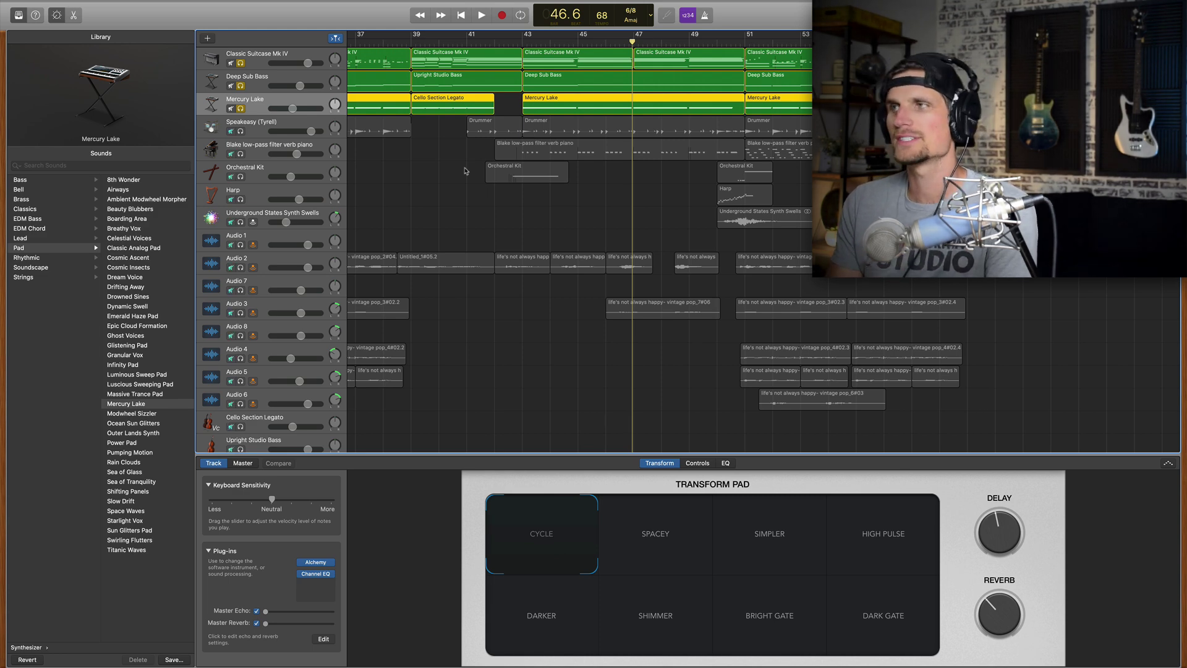
Step: Open the Mercury Lake region at bar 43 in the piano roll and slightly lower the track's volume while auditioning the soloed tracks
{"action": "double_click", "coordinate": [526, 103]}
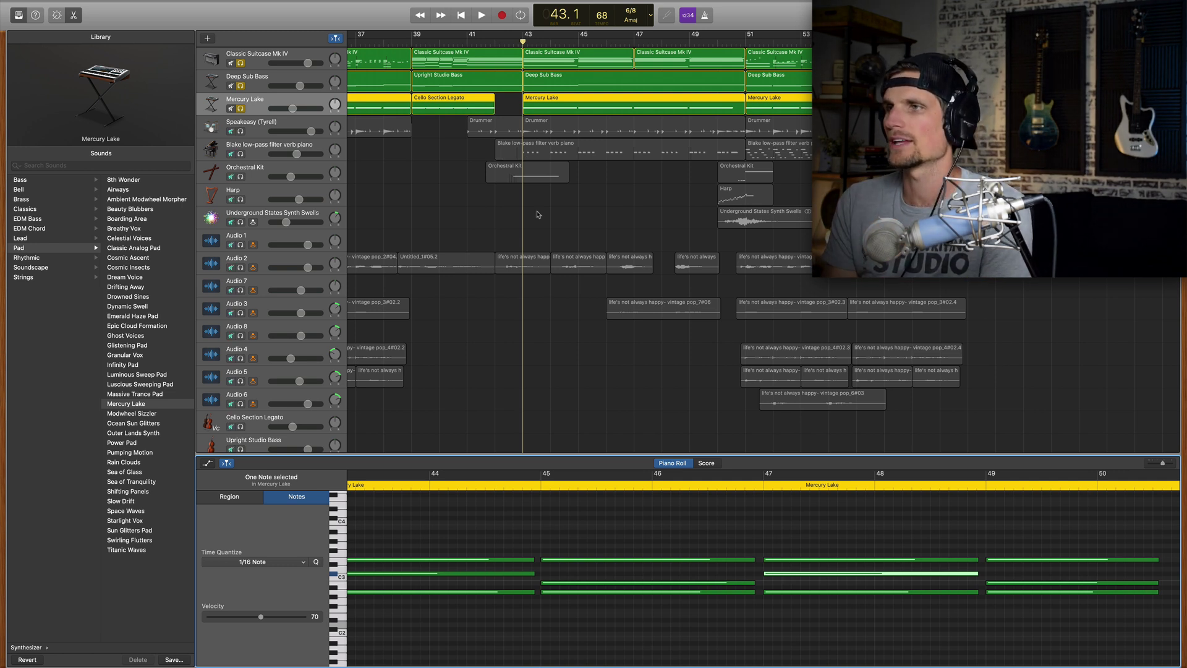
{"action": "key", "text": "space"}
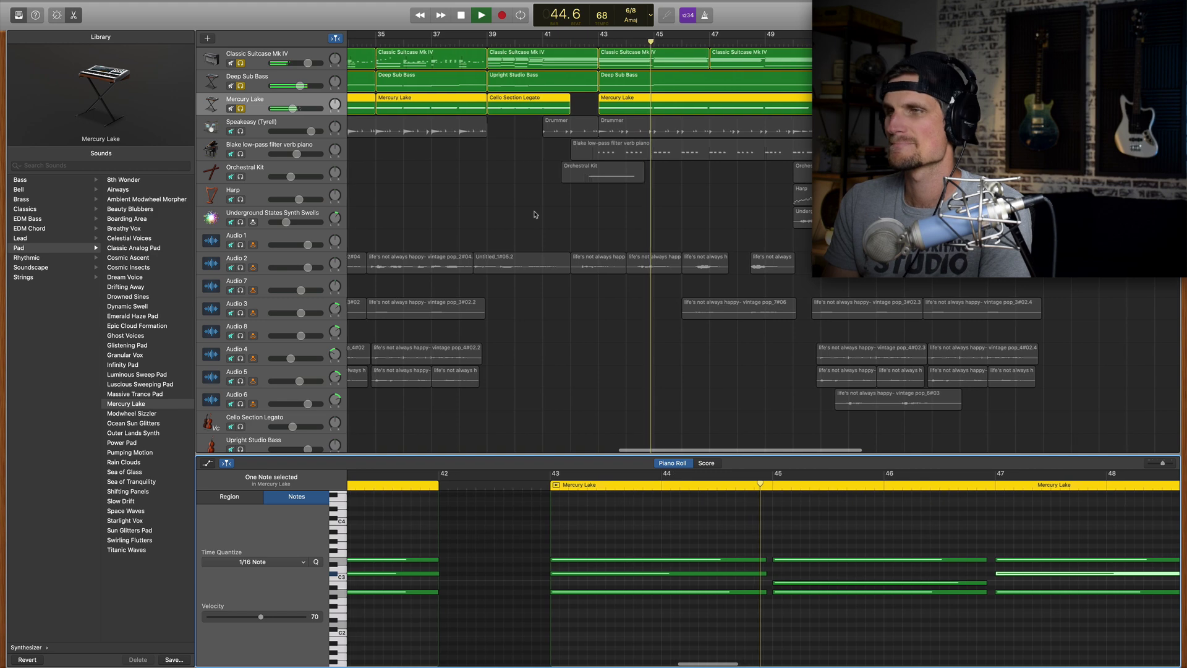
{"action": "left_click_drag", "start_coordinate": [293, 109], "coordinate": [290, 109]}
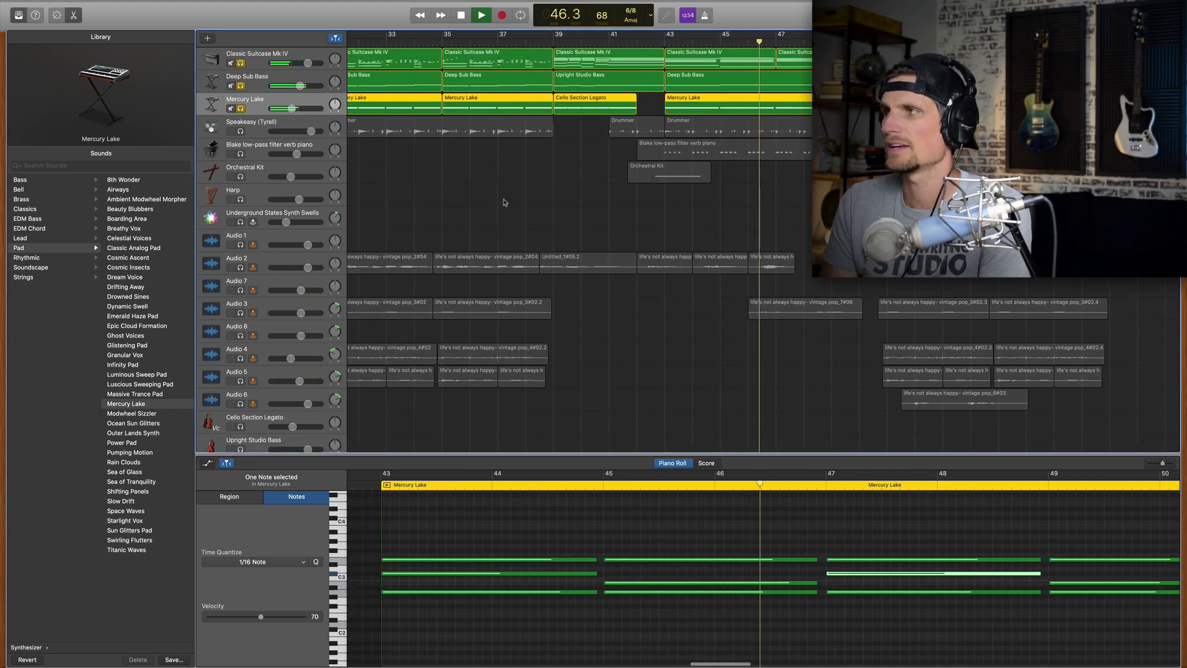
{"action": "key", "text": "space"}
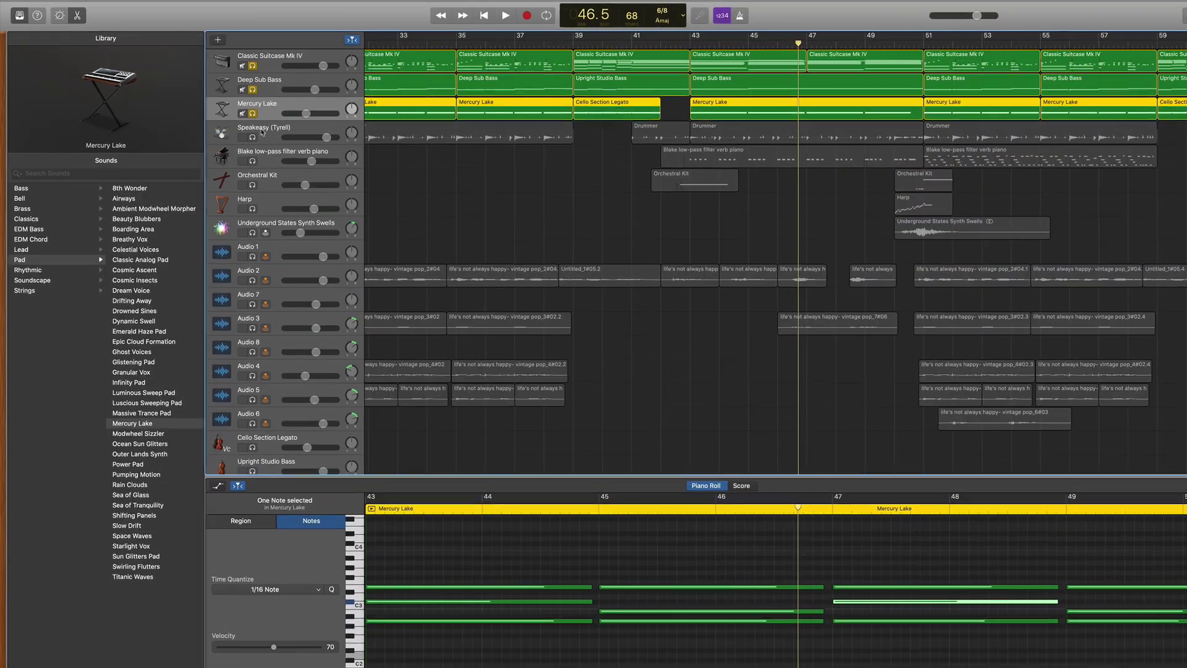
Step: Solo the Speakeasy (Tyrell) drummer track and browse its Electronic Drum Kit and Drum Kit sounds in the library
{"action": "left_click", "coordinate": [251, 118]}
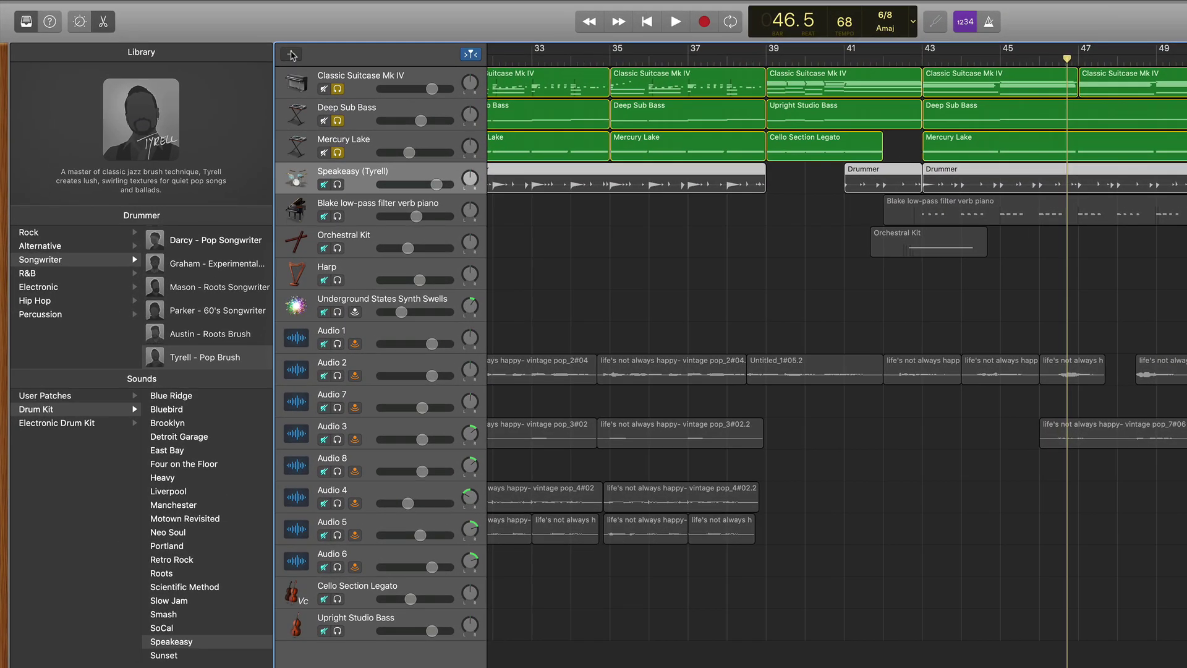
{"action": "left_click", "coordinate": [291, 55]}
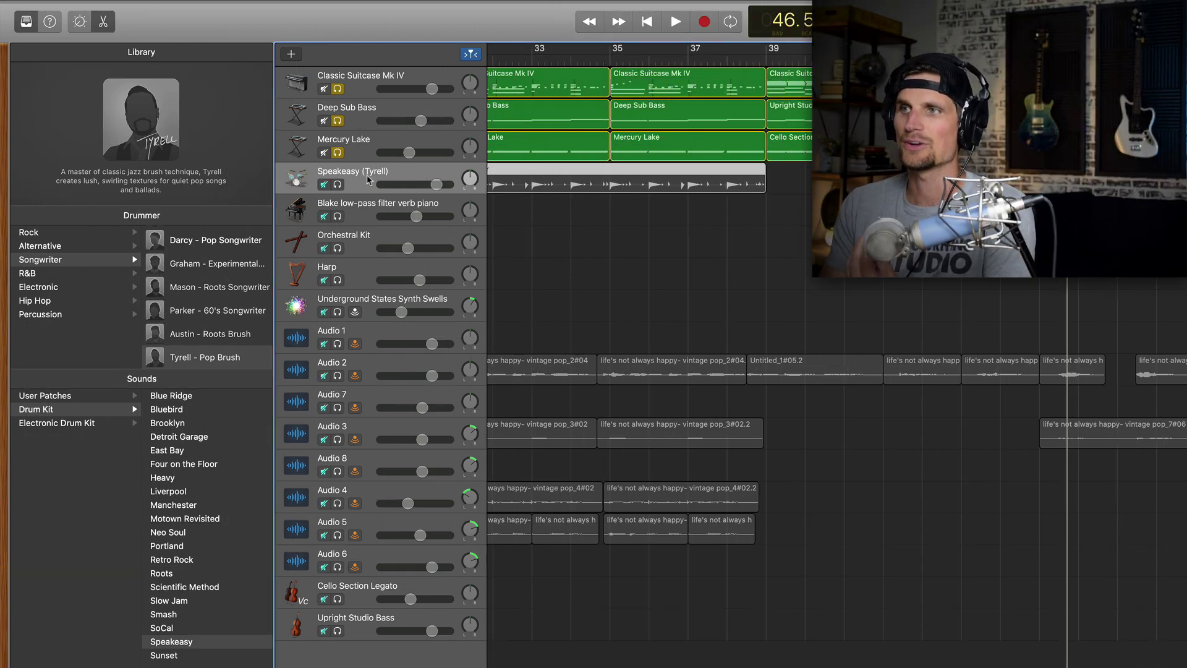
{"action": "scroll", "coordinate": [218, 267], "scroll_direction": "down", "scroll_amount": 2}
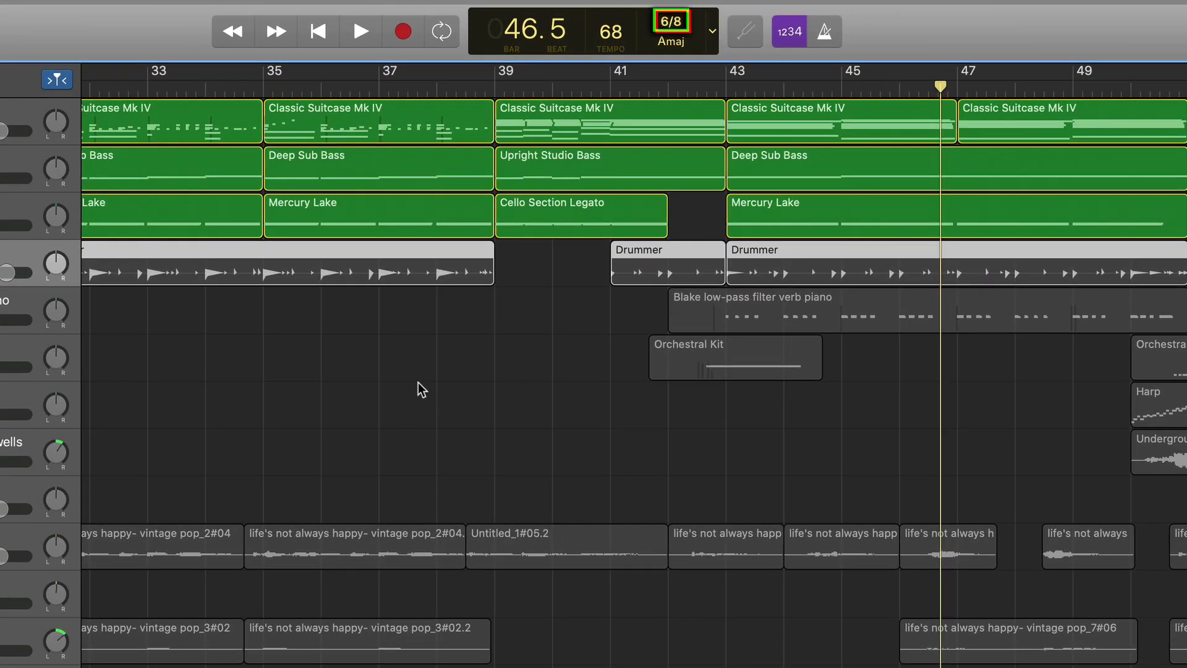
{"action": "key", "text": "ctrl+m"}
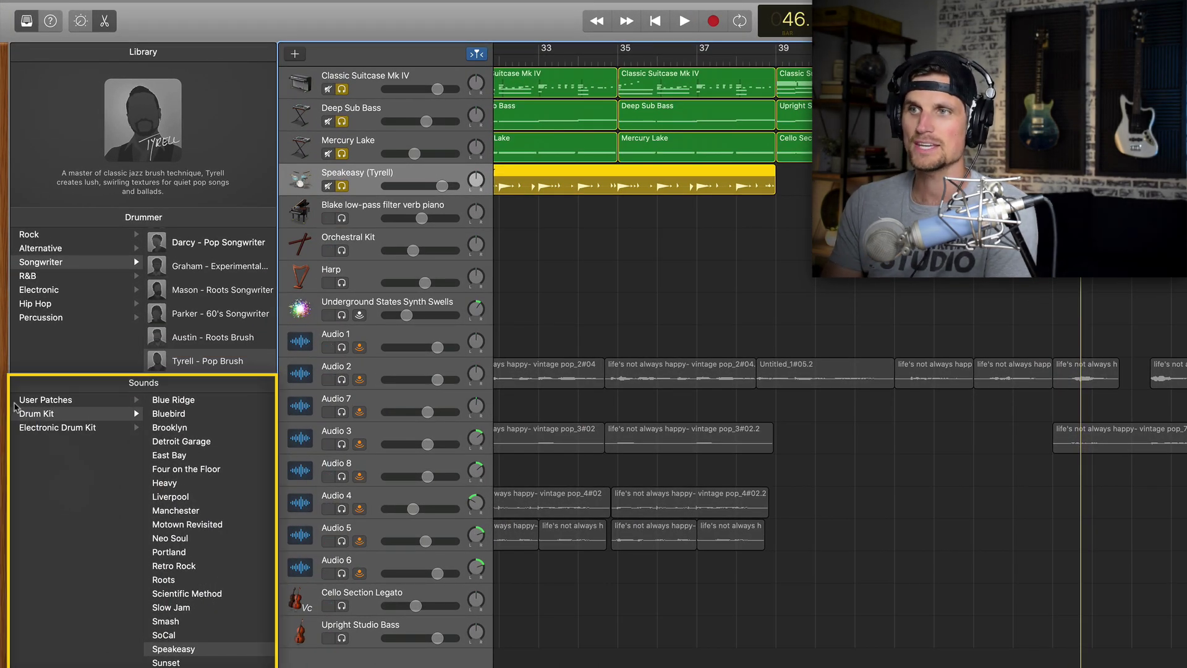
{"action": "left_click", "coordinate": [57, 427]}
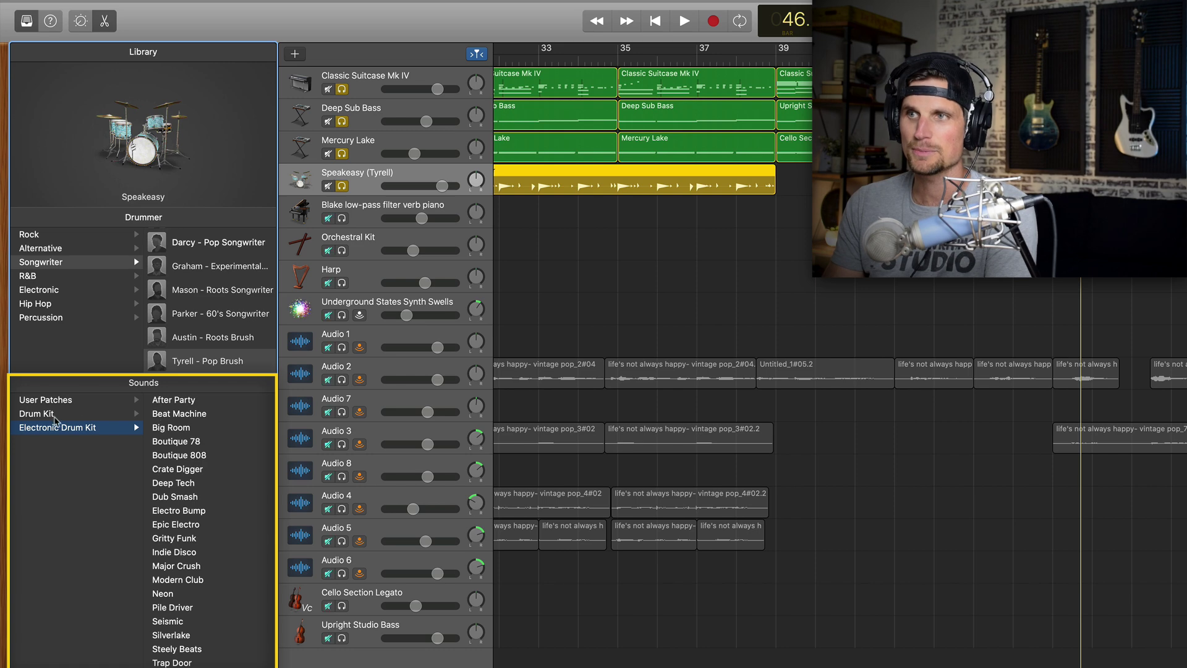
{"action": "left_click", "coordinate": [53, 414]}
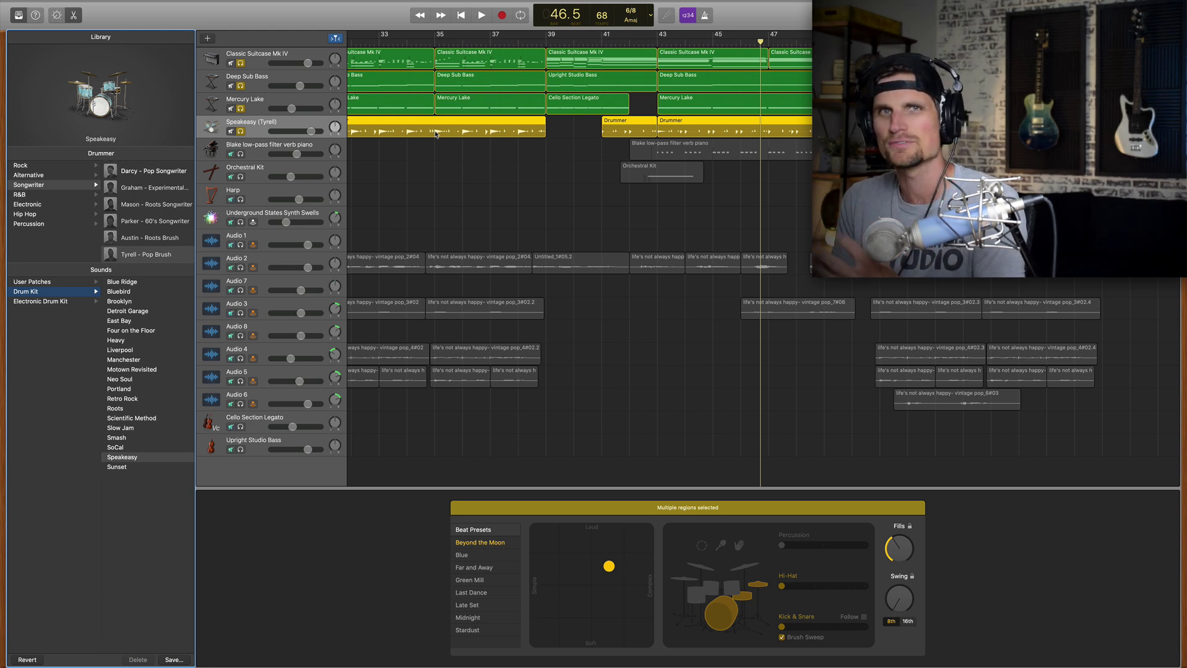
Step: Select the Drummer region starting at bar 43 and audition the drums with the other soloed tracks from that bar
{"action": "scroll", "coordinate": [436, 133], "scroll_direction": "right", "scroll_amount": 5}
{"action": "left_click", "coordinate": [588, 129]}
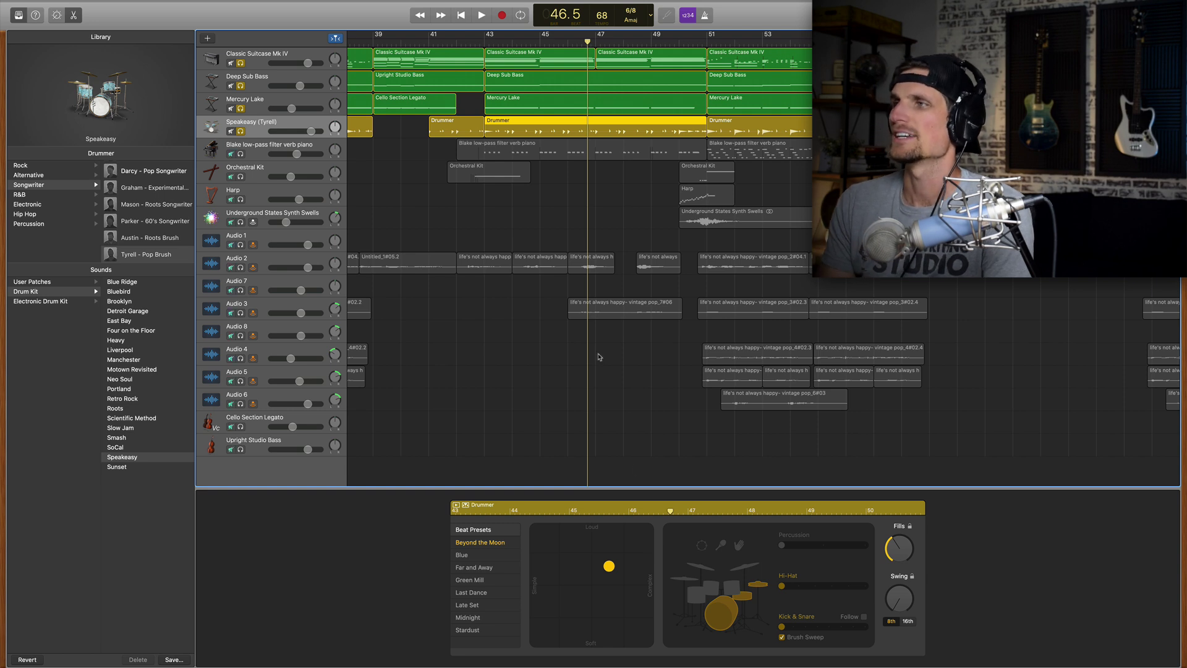
{"action": "left_click", "coordinate": [487, 43]}
{"action": "key", "text": "space"}
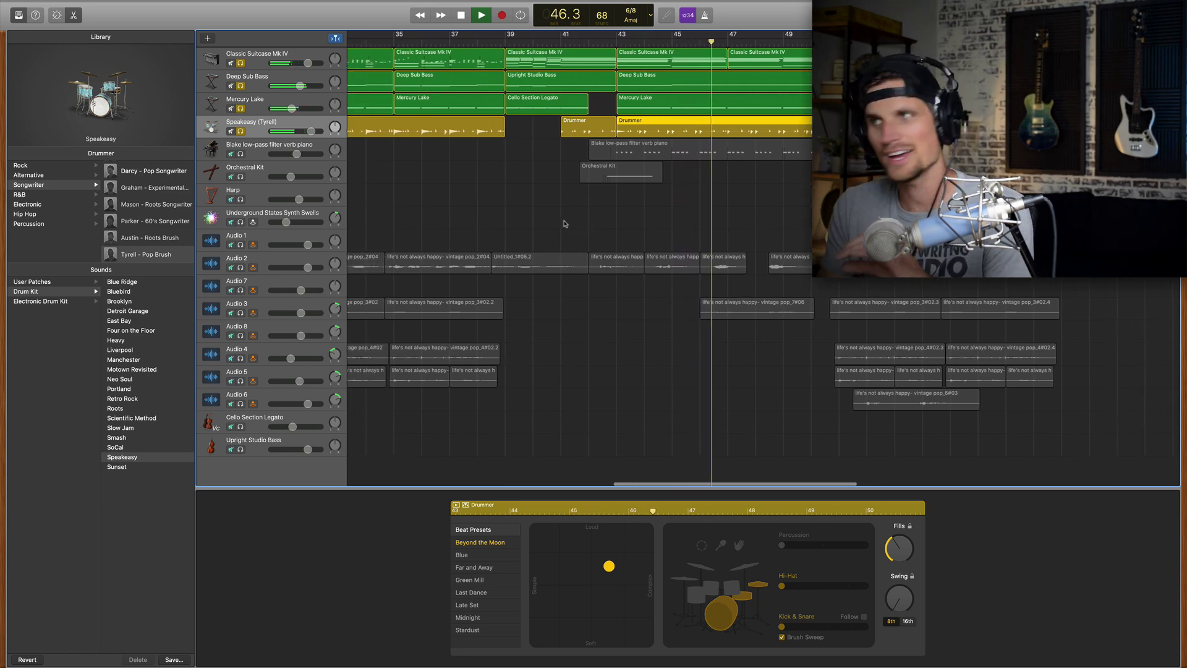
{"action": "key", "text": "space"}
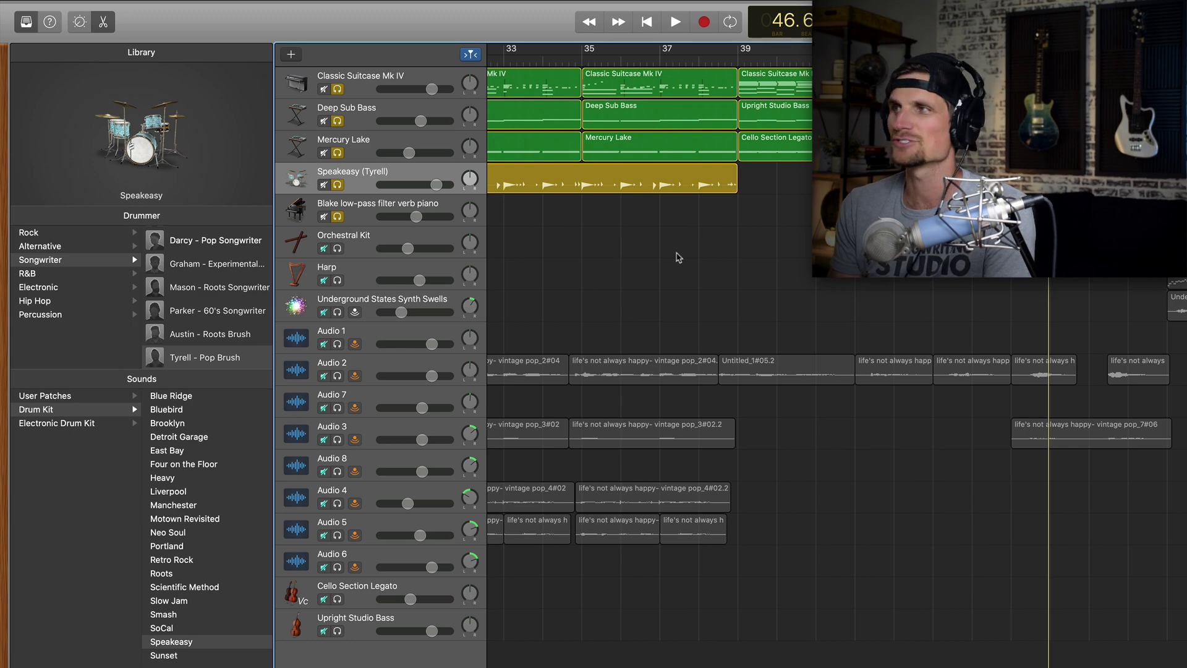
Step: Select the Blake low-pass filter verb piano track and audition it together with the other soloed tracks around bars 43 to 46
{"action": "scroll", "coordinate": [618, 241], "scroll_direction": "right", "scroll_amount": 3}
{"action": "left_click", "coordinate": [367, 210]}
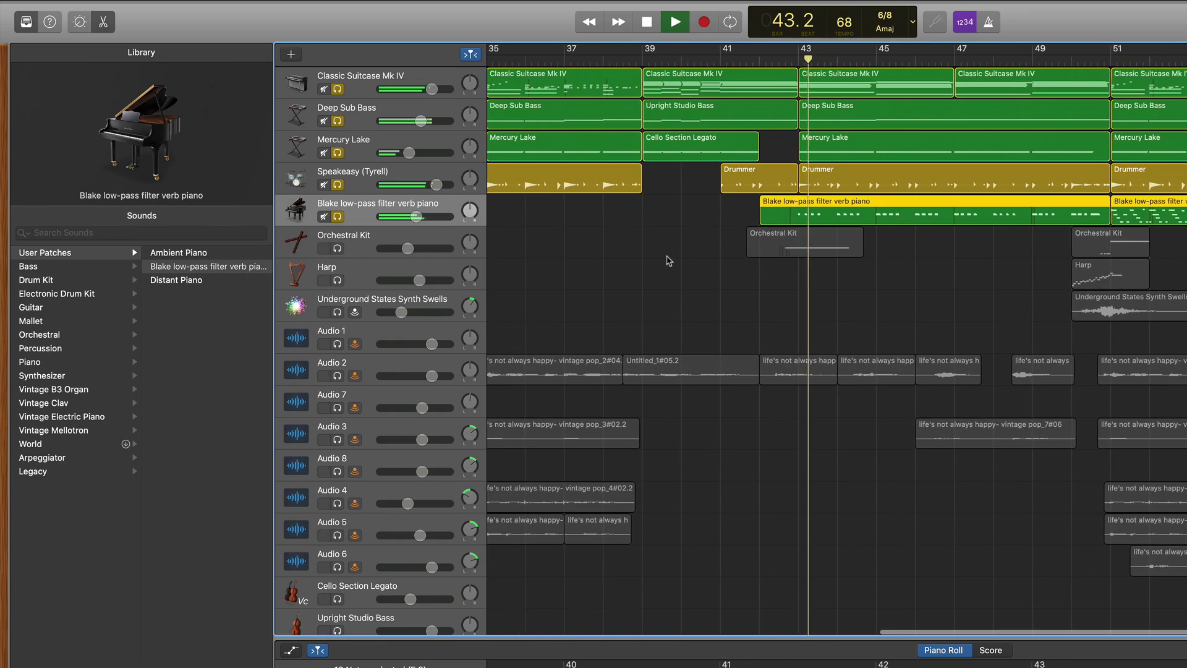
{"action": "scroll", "coordinate": [668, 260], "scroll_direction": "left", "scroll_amount": 3}
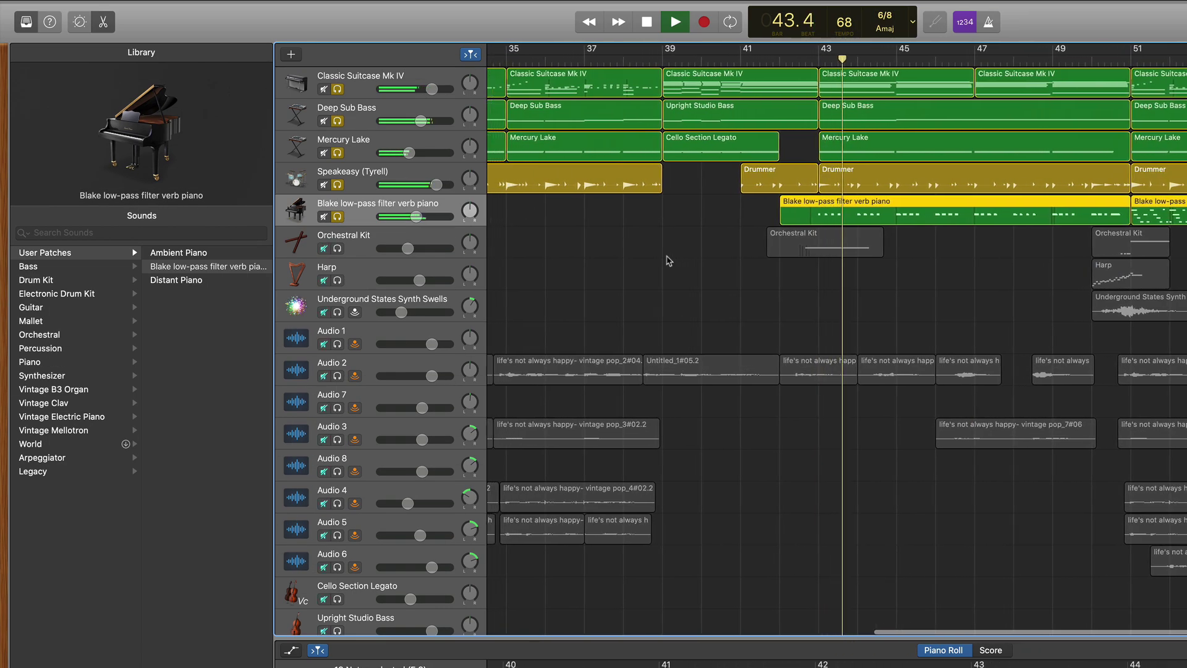
{"action": "scroll", "coordinate": [669, 260], "scroll_direction": "left", "scroll_amount": 2}
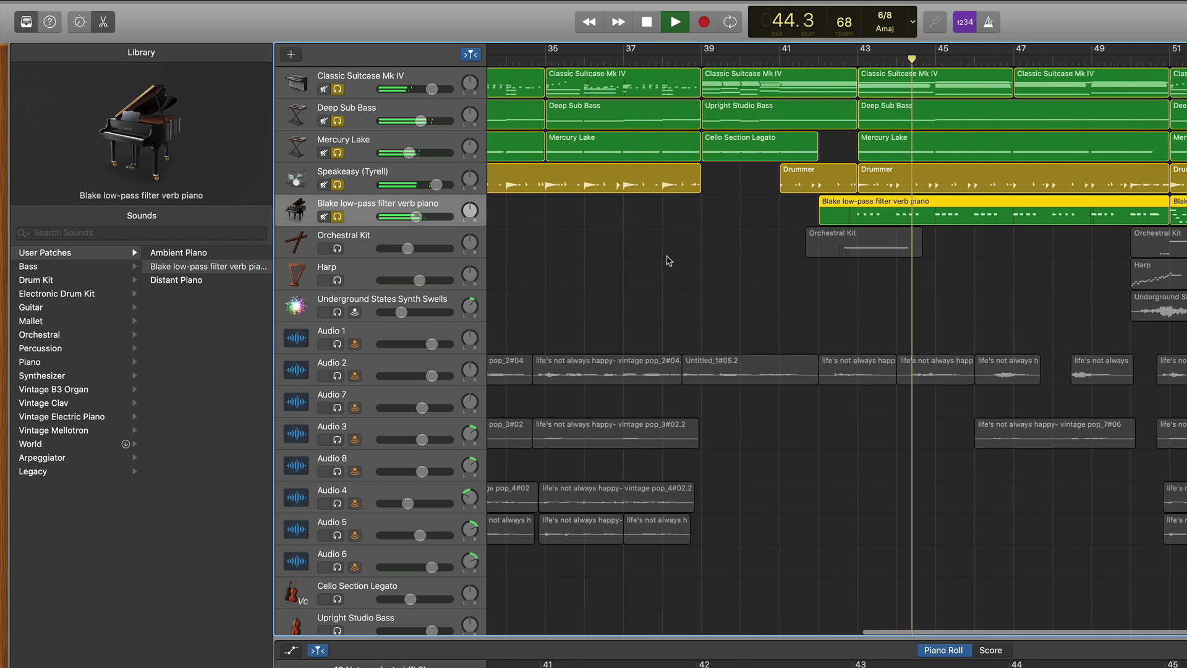
{"action": "scroll", "coordinate": [669, 261], "scroll_direction": "left", "scroll_amount": 2}
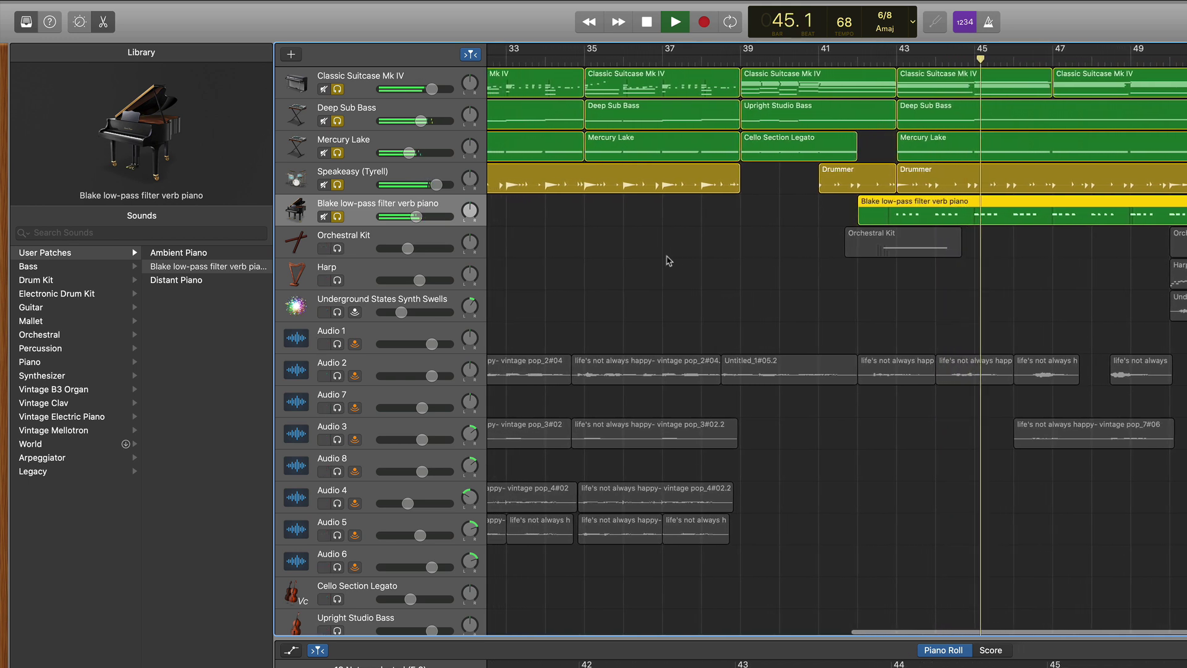
{"action": "scroll", "coordinate": [669, 260], "scroll_direction": "left", "scroll_amount": 2}
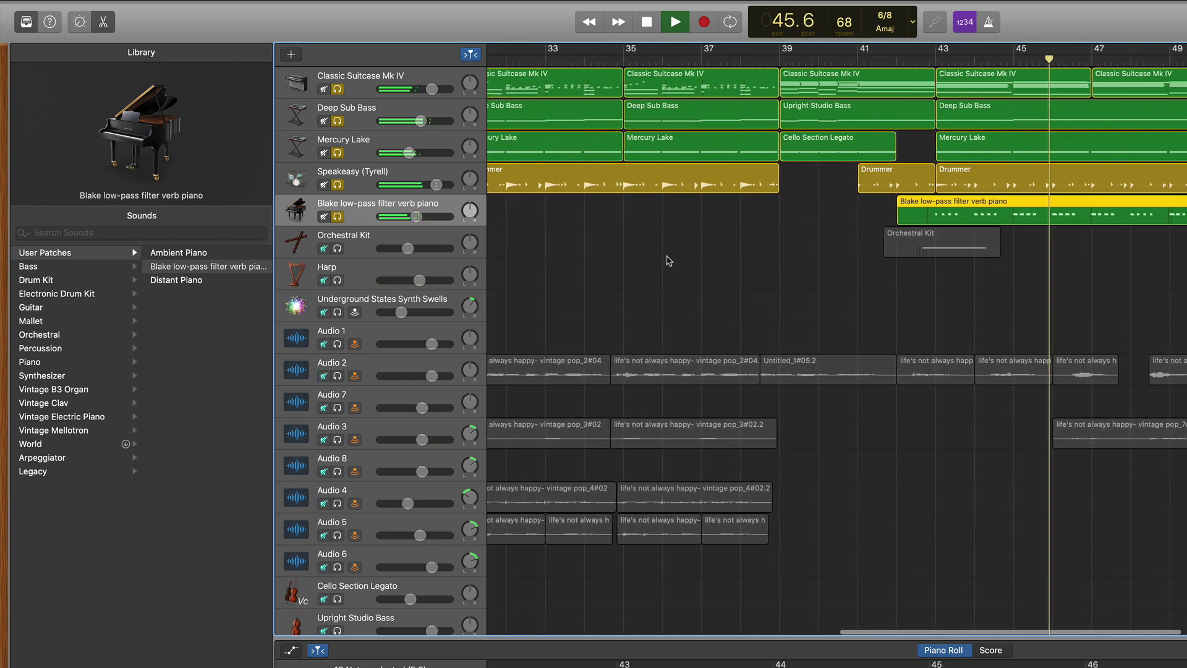
{"action": "key", "text": "space"}
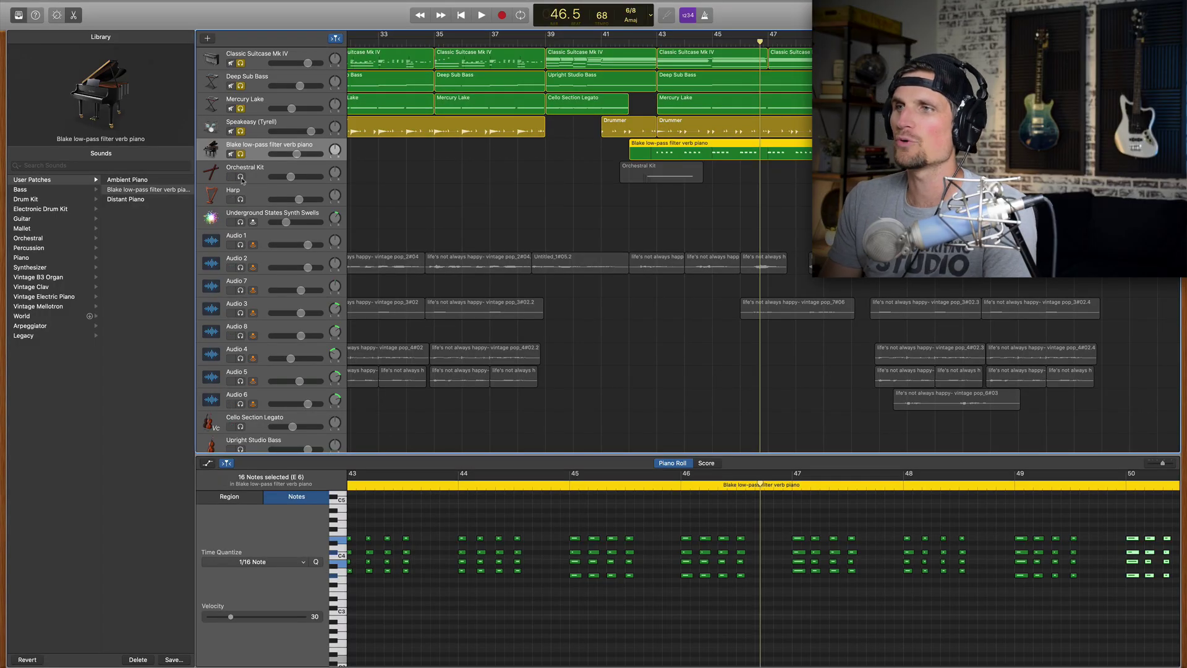
Step: Solo the Orchestral Kit track, select its region near bar 42, and show its patch under Orchestral Percussion
{"action": "left_click", "coordinate": [240, 177]}
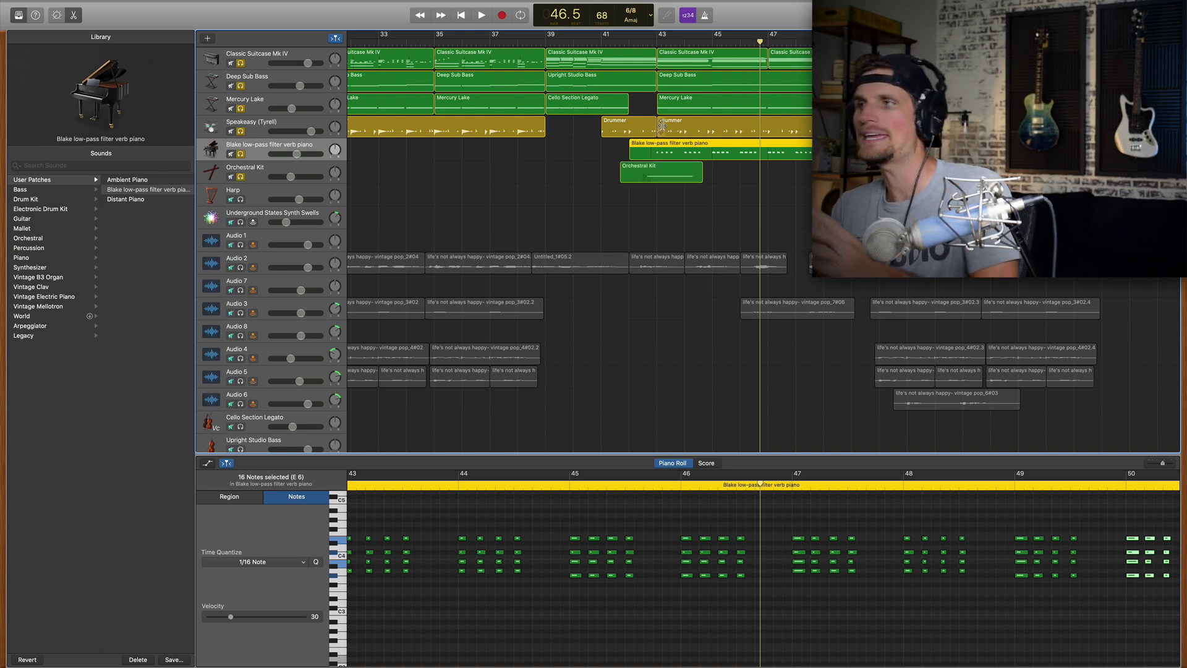
{"action": "left_click", "coordinate": [656, 172]}
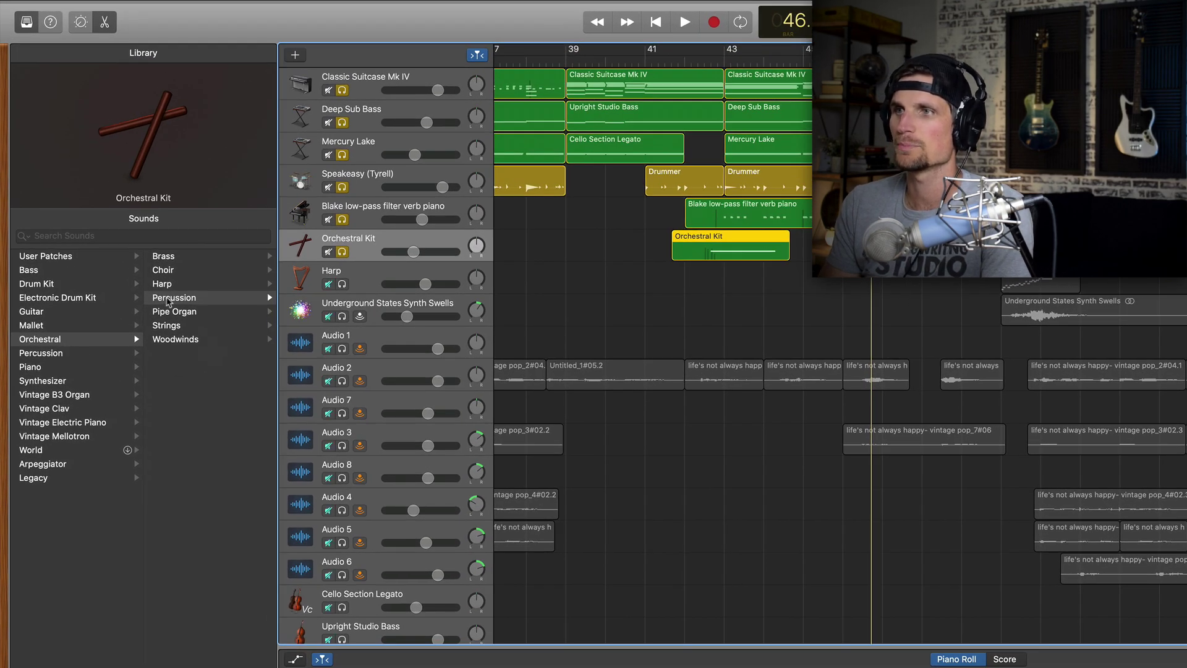
{"action": "left_click", "coordinate": [168, 300]}
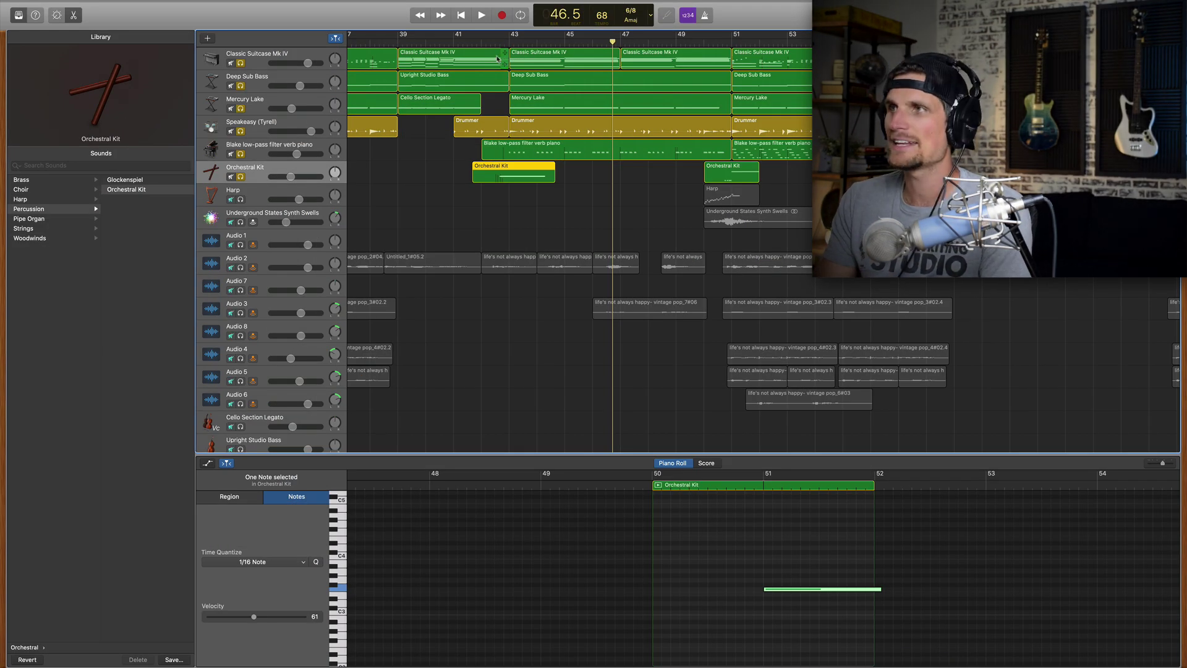
Step: Play the soloed tracks from bar 42 to audition the Orchestral Kit region within the arrangement
{"action": "left_click", "coordinate": [482, 42]}
{"action": "key", "text": "space"}
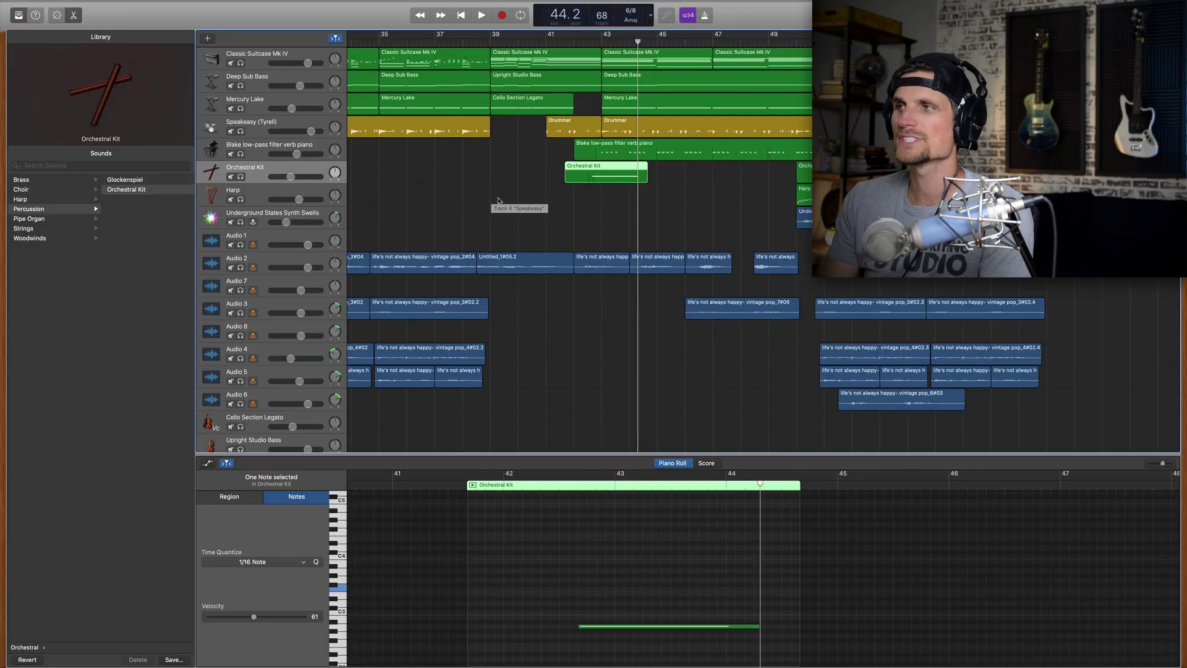
{"action": "scroll", "coordinate": [498, 201], "scroll_direction": "right", "scroll_amount": 2}
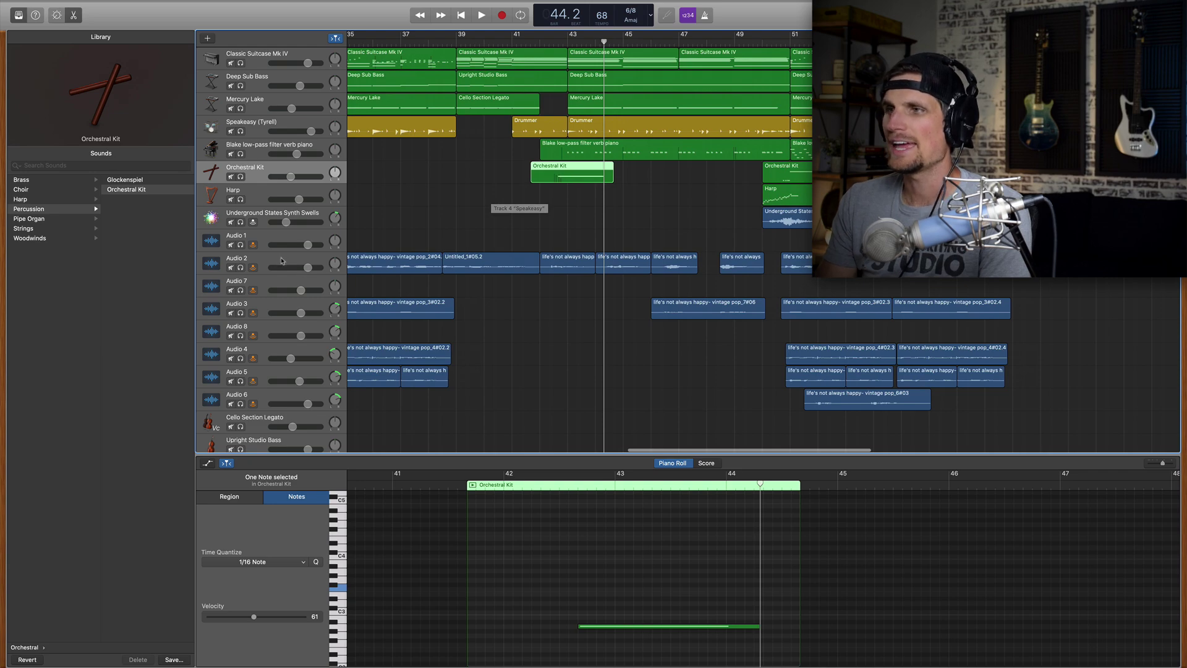
Step: Select the Audio 2 vocal track and examine its Compressor and pitch correction plug-ins, EQ controls, and Pitch Correction and Limit to Key settings
{"action": "left_click", "coordinate": [282, 260]}
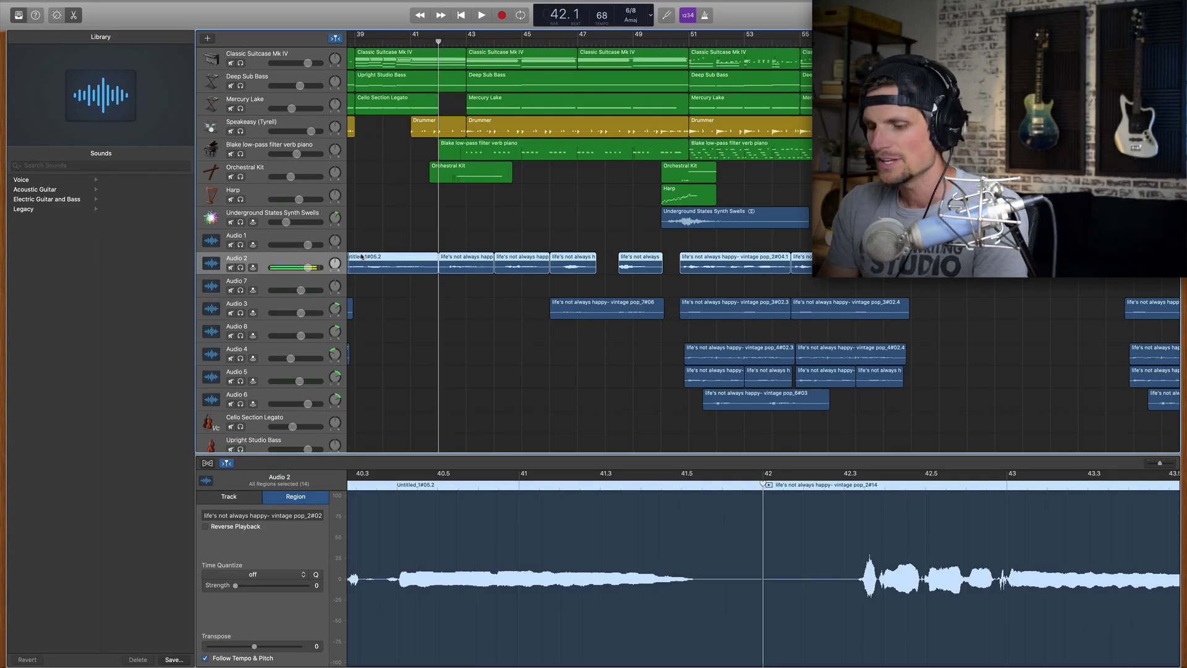
{"action": "key", "text": "b"}
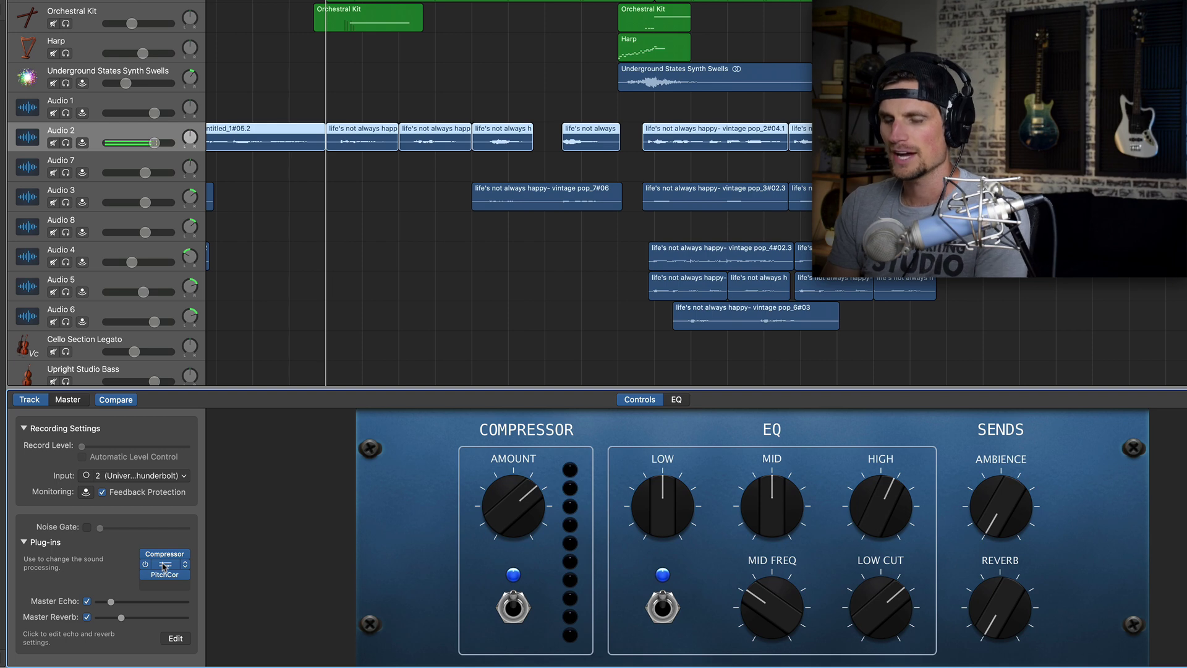
{"action": "key", "text": "e"}
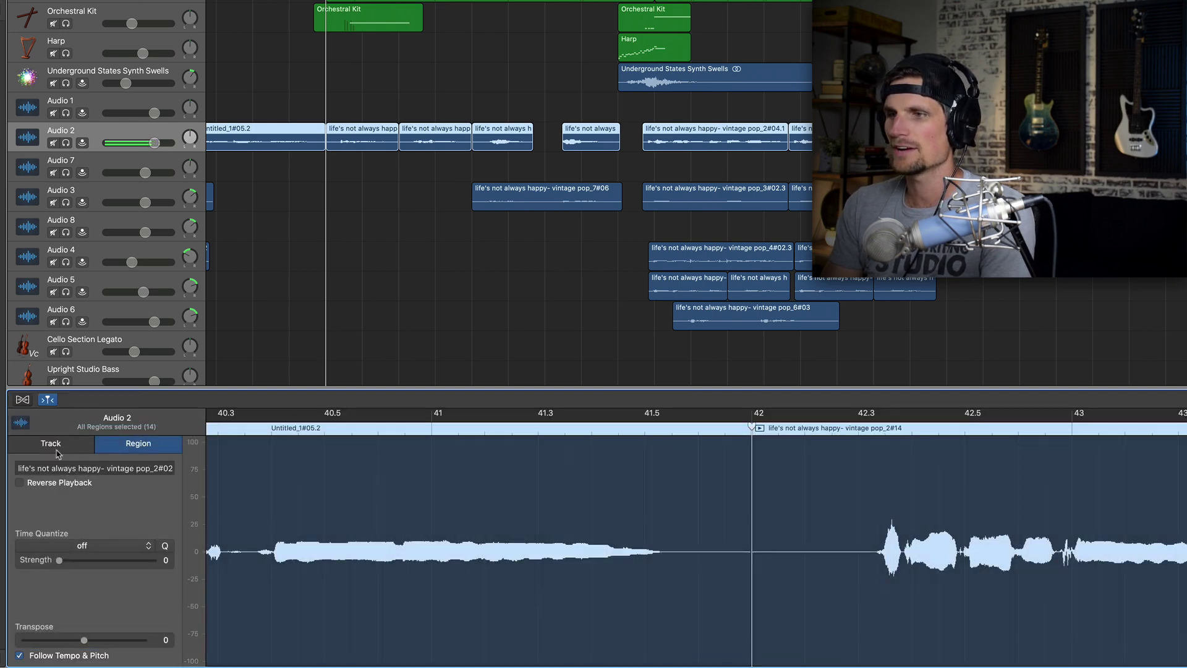
{"action": "left_click", "coordinate": [55, 446]}
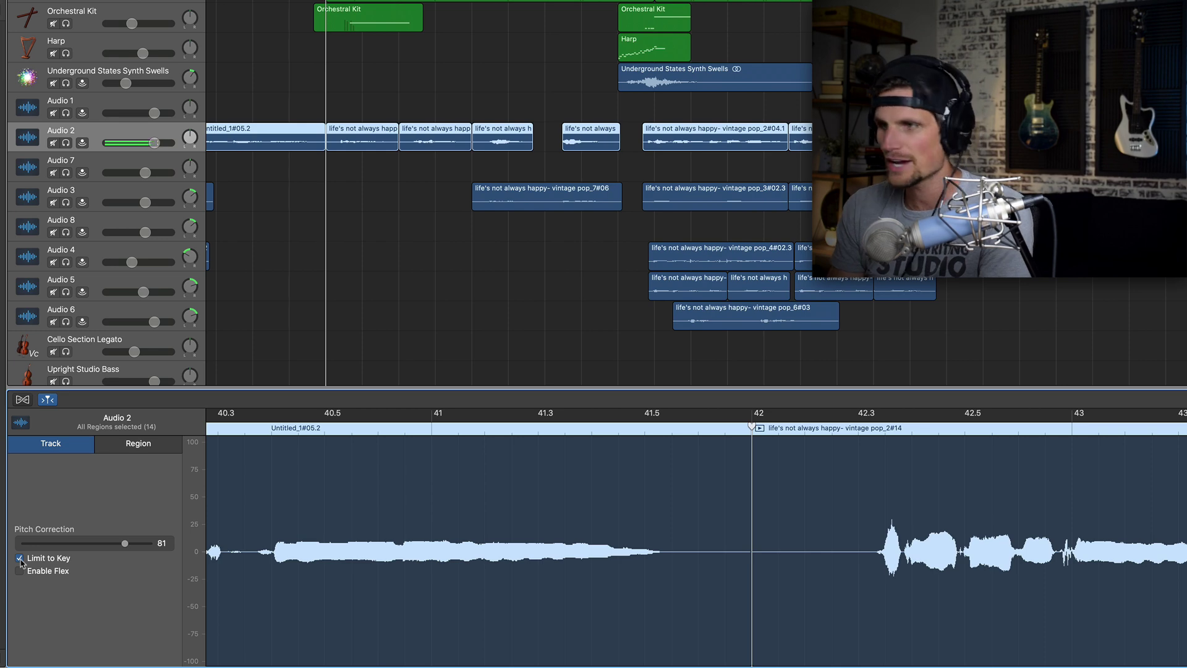
{"action": "key", "text": "b"}
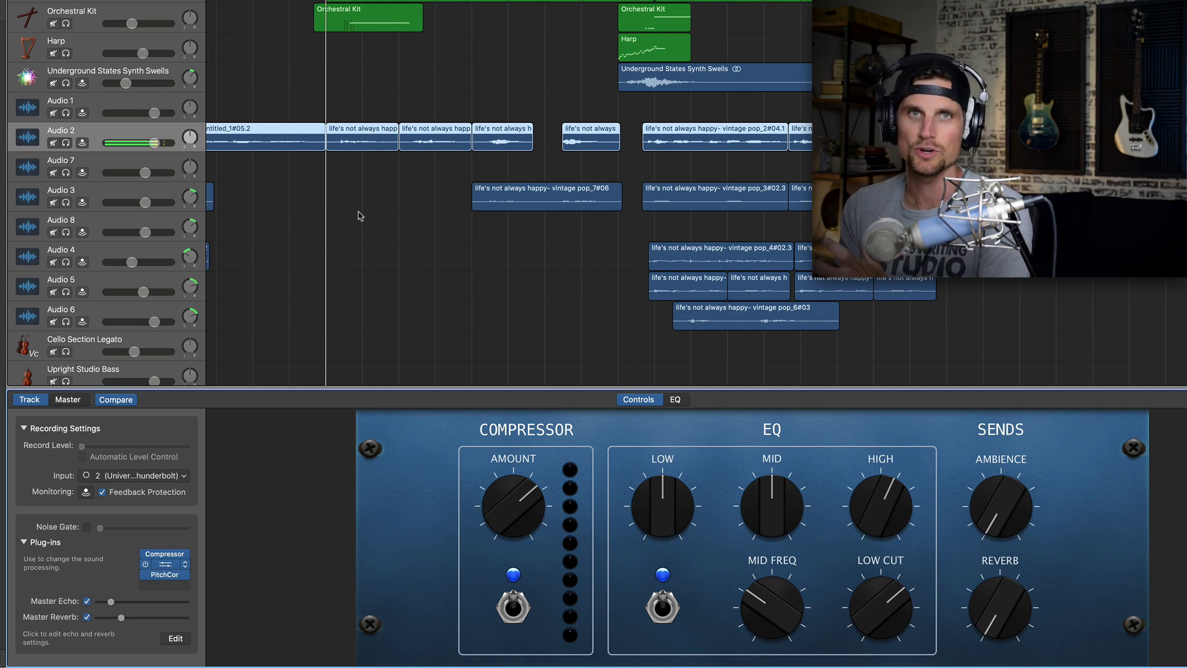
Step: Audition the full mix with the vocals from bar 42, setting the Audio 2 track's volume to +0.1 dB during playback
{"action": "scroll", "coordinate": [361, 216], "scroll_direction": "left", "scroll_amount": 5}
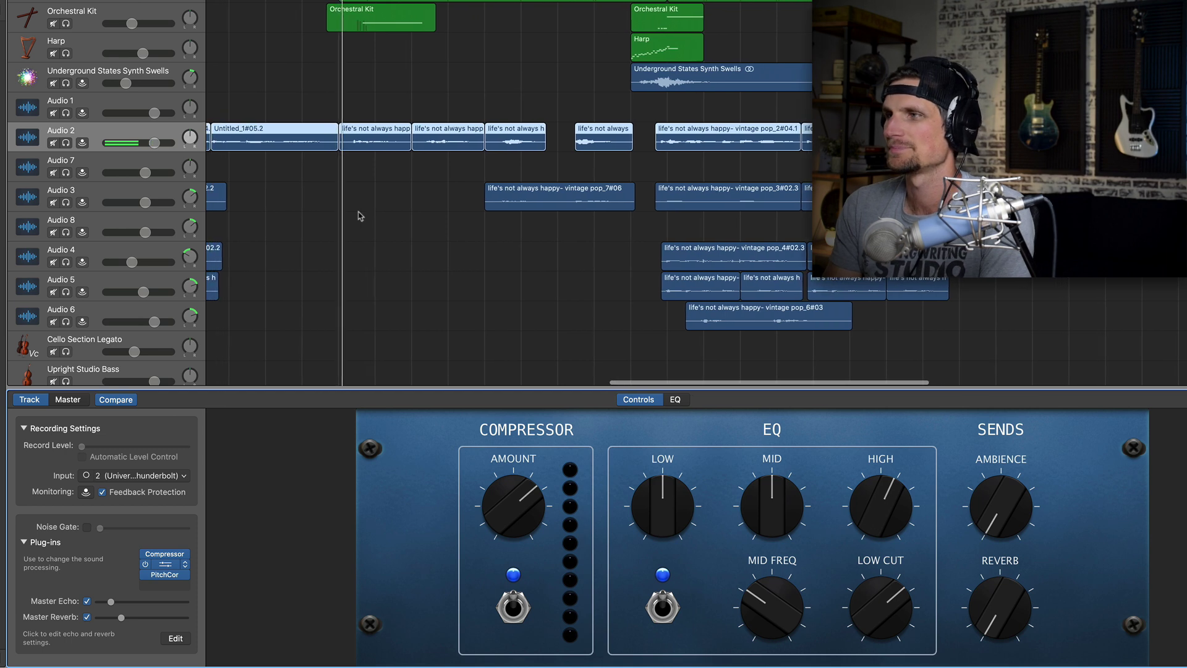
{"action": "scroll", "coordinate": [360, 216], "scroll_direction": "left", "scroll_amount": 3}
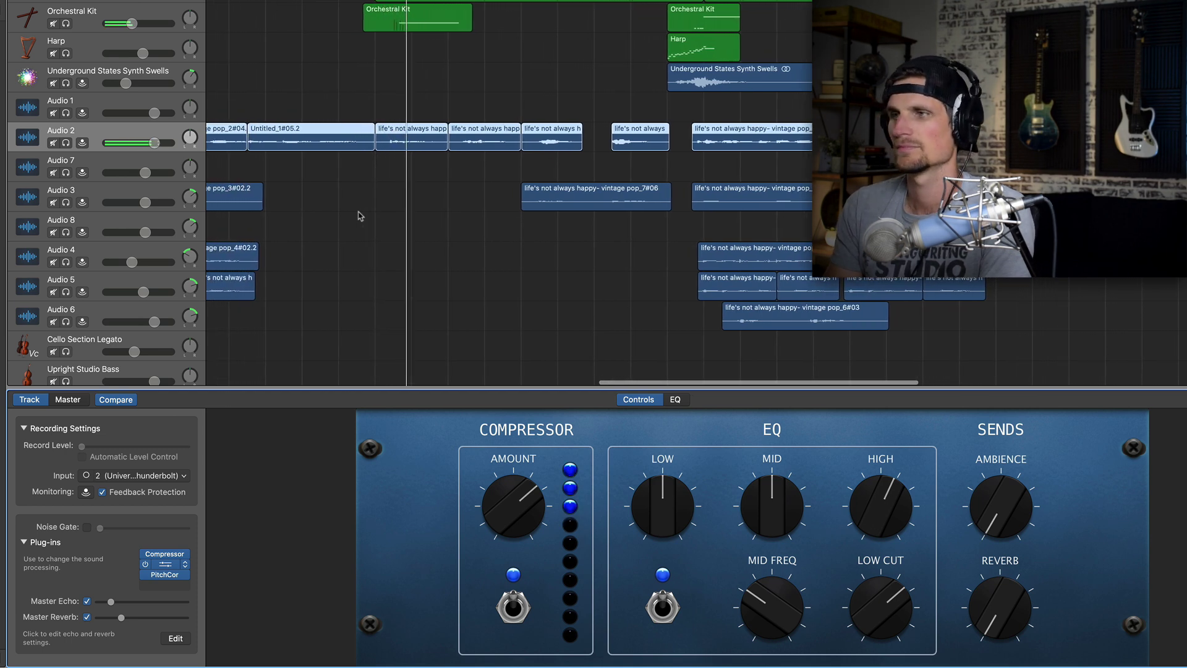
{"action": "left_click", "coordinate": [155, 144]}
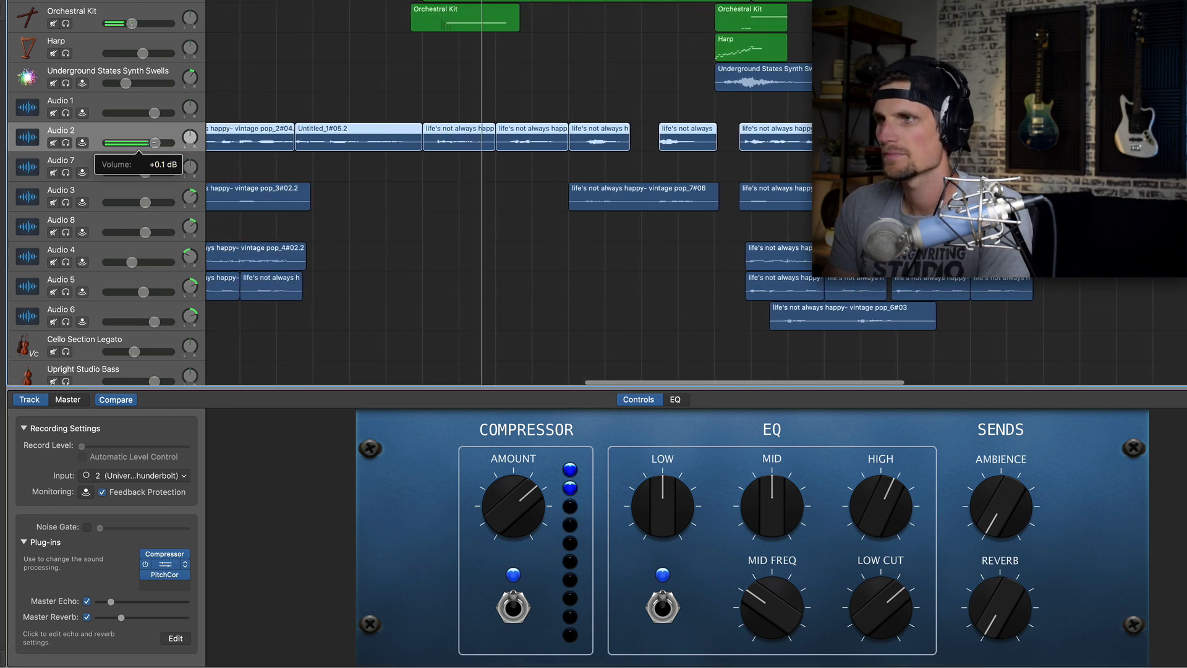
{"action": "scroll", "coordinate": [438, 231], "scroll_direction": "left", "scroll_amount": 3}
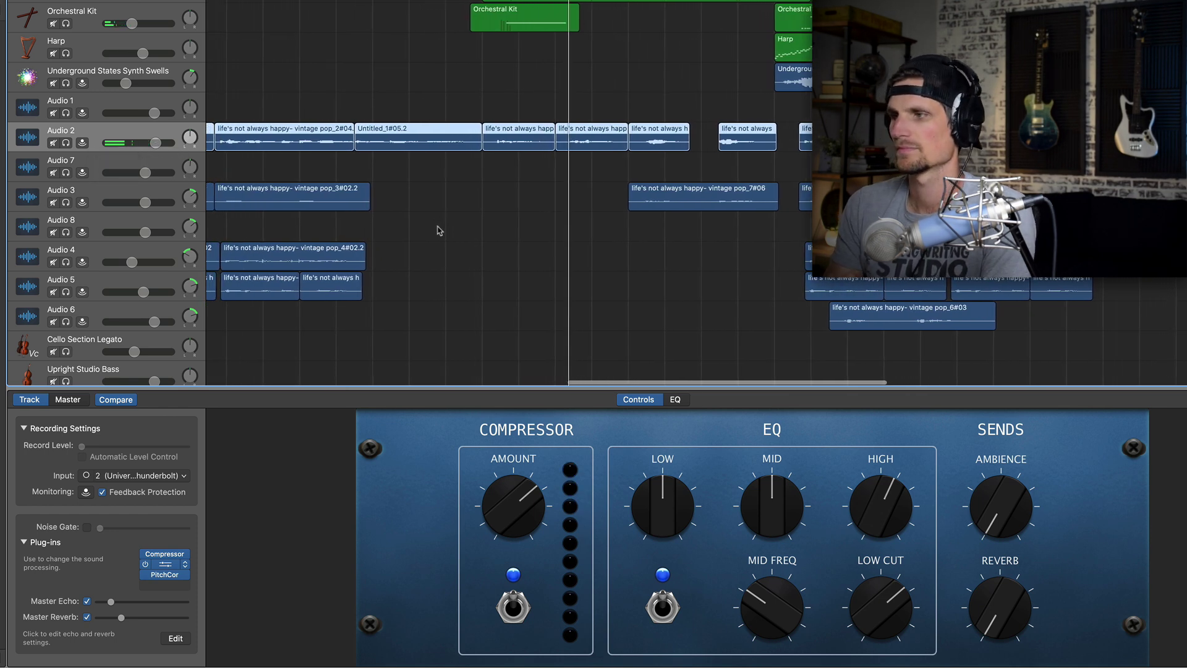
{"action": "scroll", "coordinate": [438, 230], "scroll_direction": "left", "scroll_amount": 3}
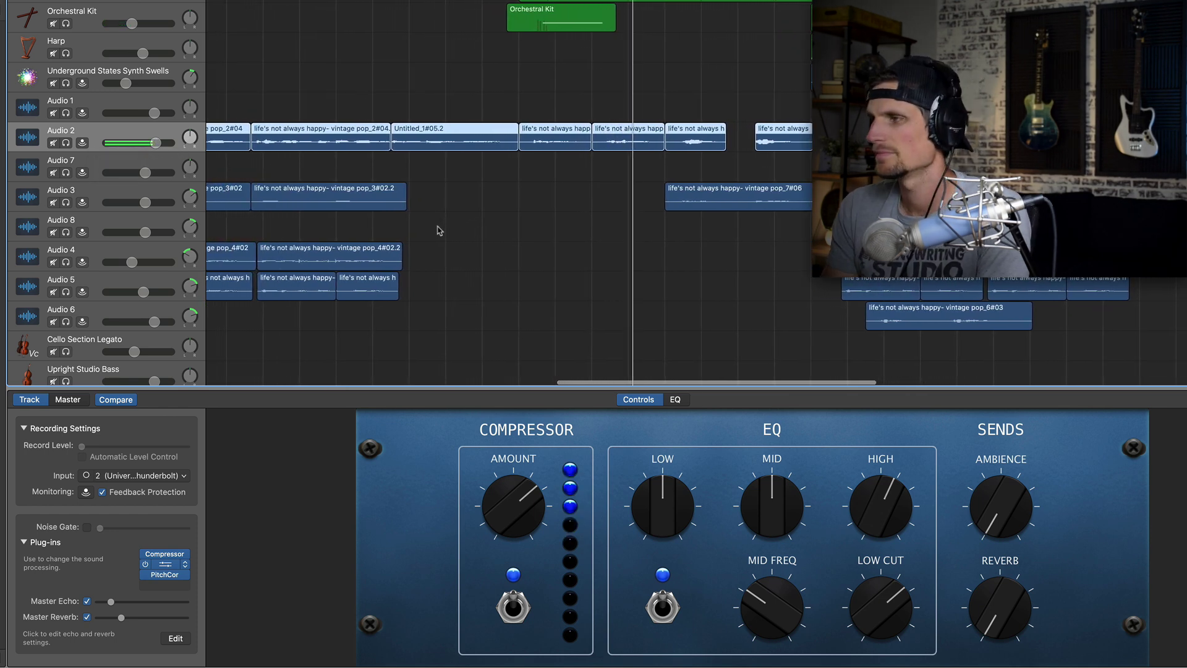
{"action": "scroll", "coordinate": [438, 231], "scroll_direction": "left", "scroll_amount": 3}
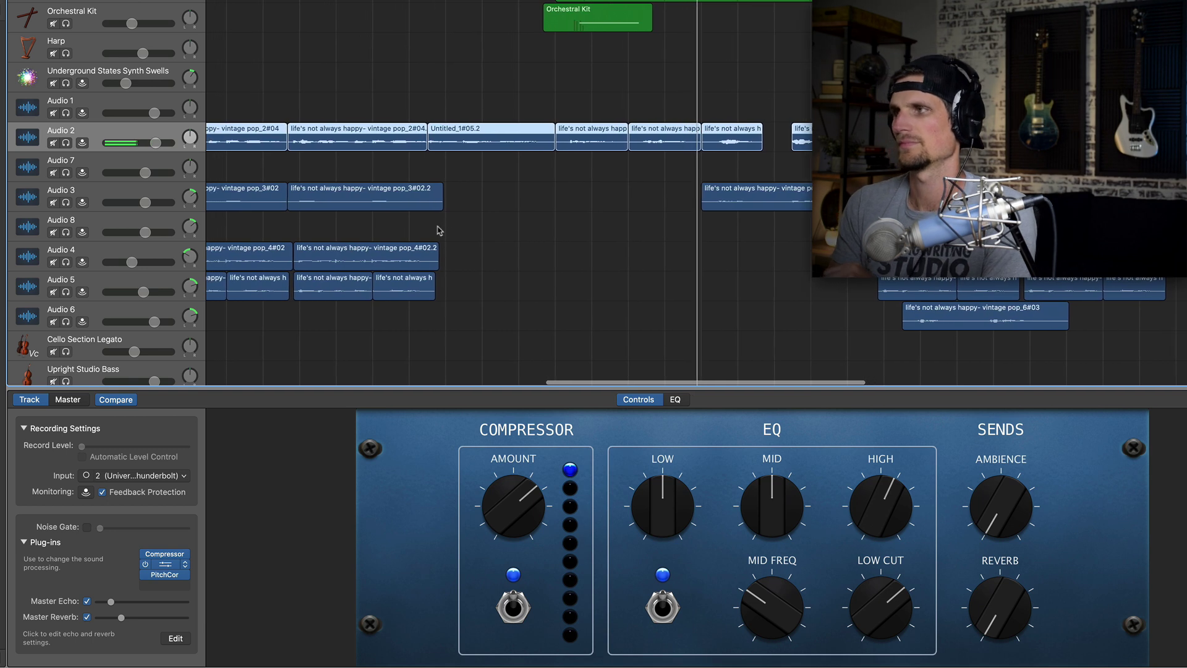
Step: Compare the Drummer settings of the region ending at bar 51 with those of the region starting there
{"action": "scroll", "coordinate": [439, 231], "scroll_direction": "right", "scroll_amount": 1}
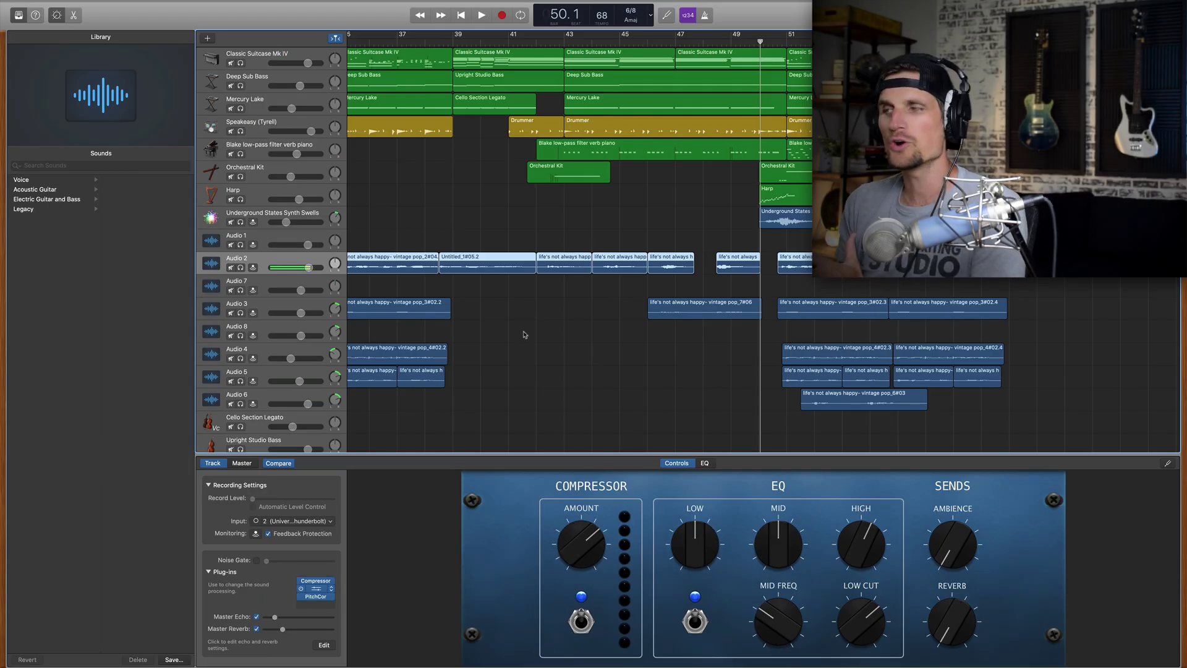
{"action": "scroll", "coordinate": [550, 272], "scroll_direction": "right", "scroll_amount": 8}
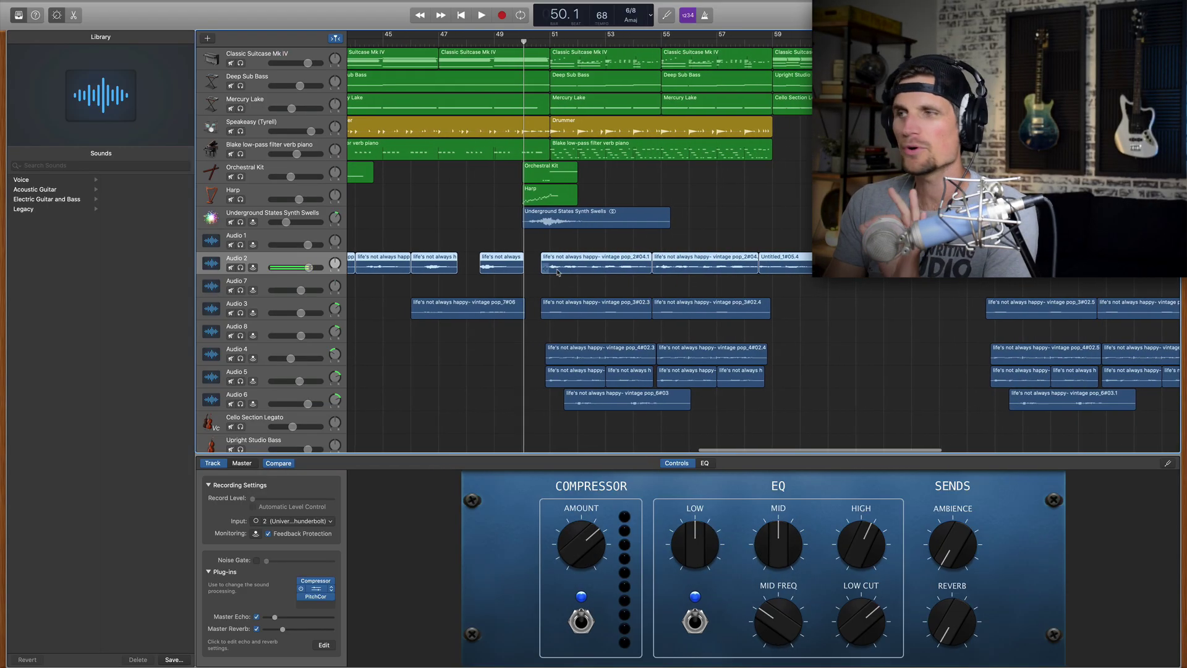
{"action": "left_click", "coordinate": [434, 132]}
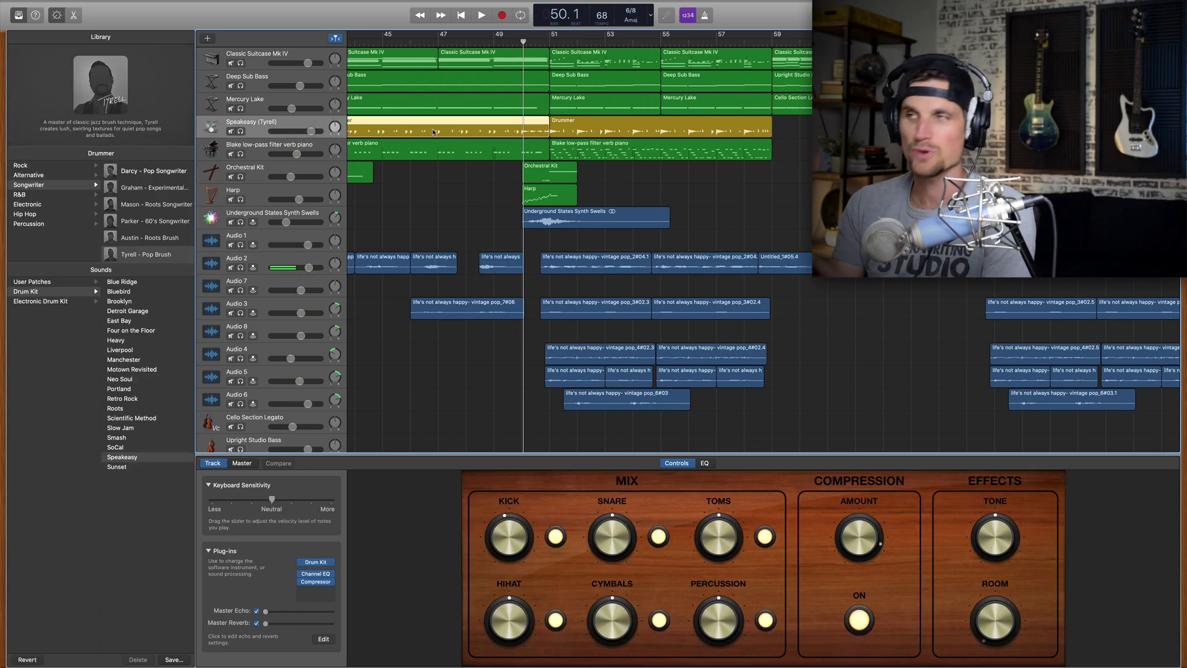
{"action": "key", "text": "e"}
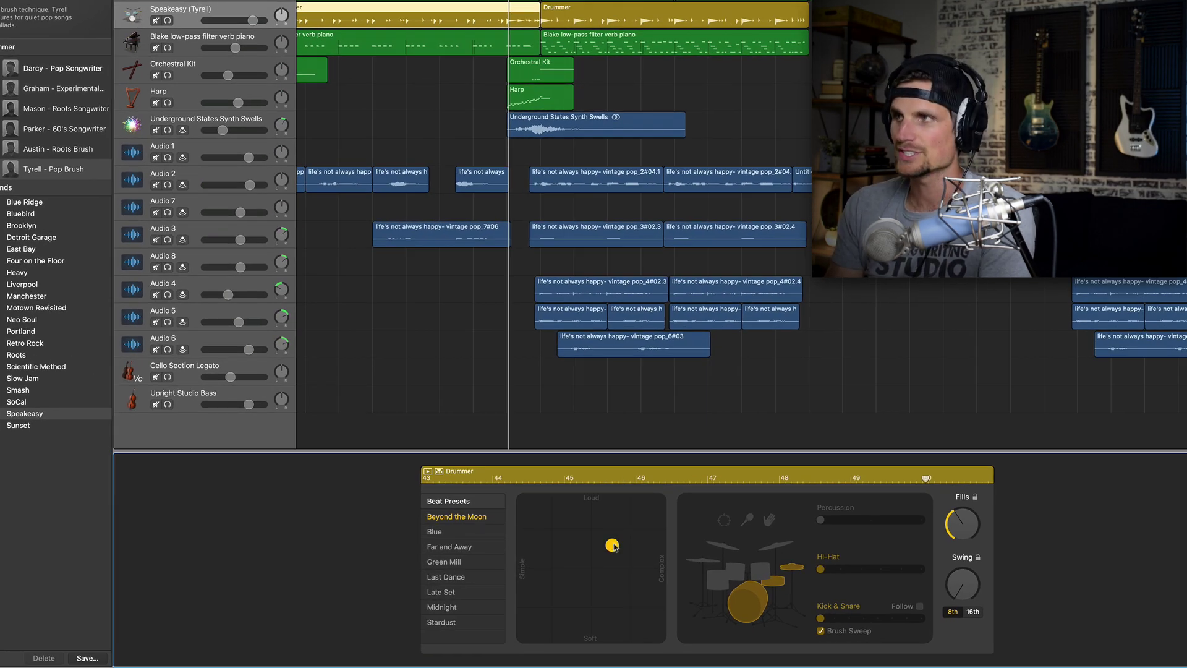
{"action": "left_click", "coordinate": [591, 16]}
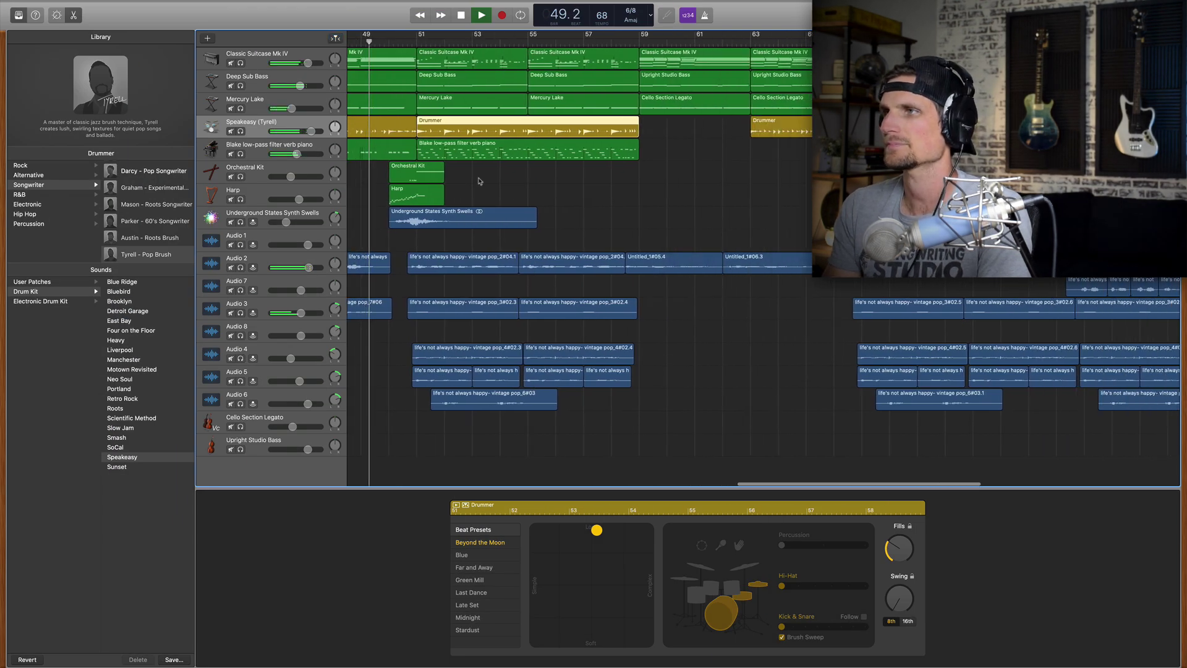
Step: Solo the Speakeasy drum track briefly during playback around bar 52, return it to the full mix, and stop playback
{"action": "left_click", "coordinate": [241, 132]}
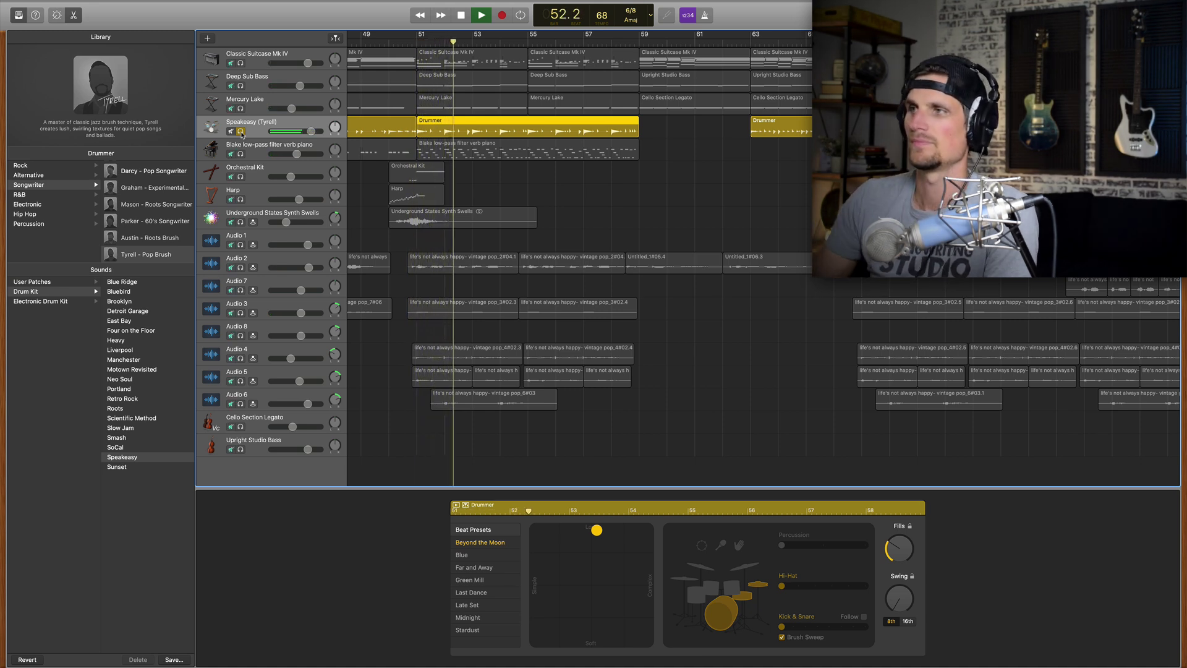
{"action": "left_click", "coordinate": [240, 131]}
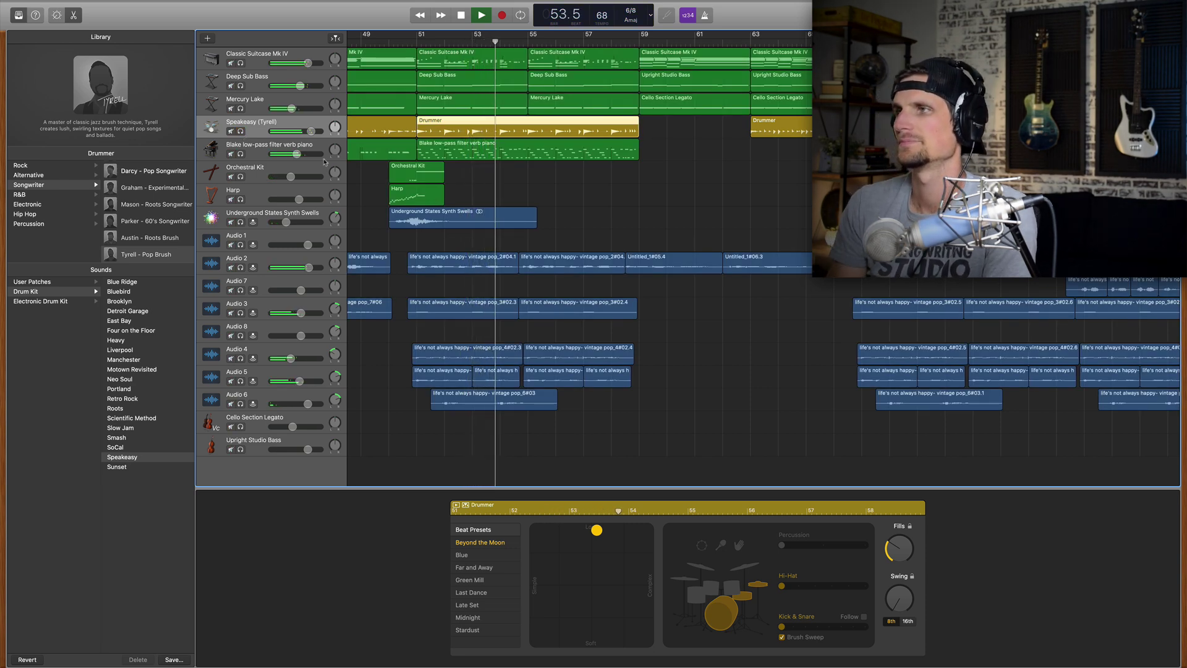
{"action": "key", "text": "space"}
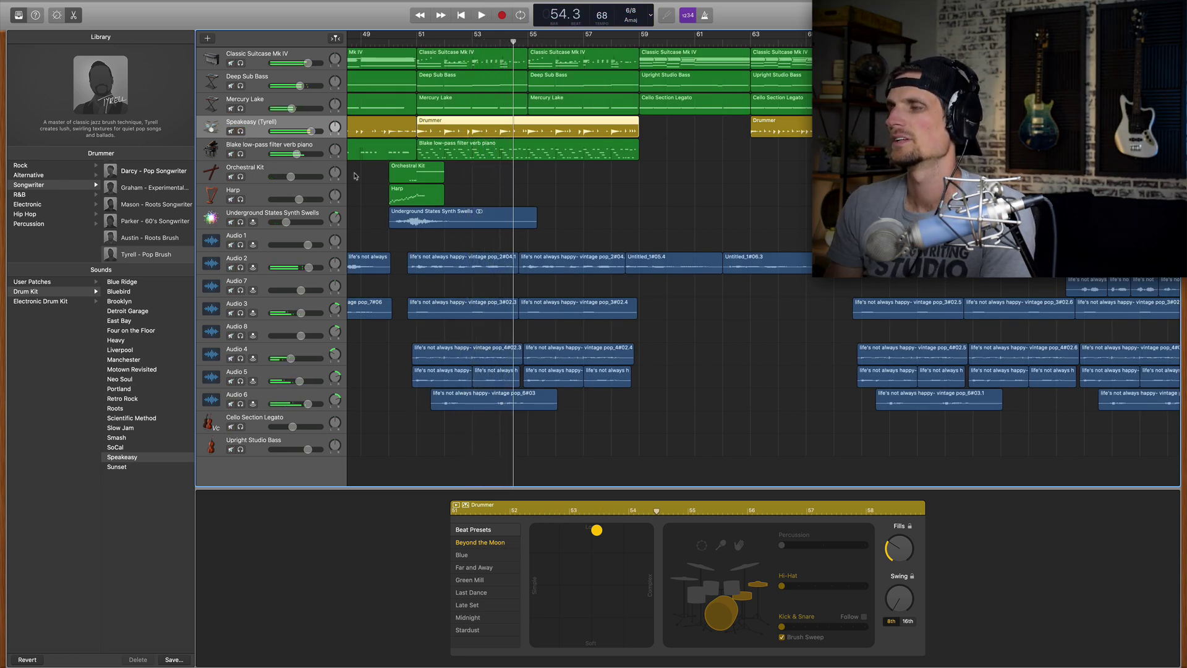
Step: Select the Orchestral Kit region at bar 50, solo its track, and play that region on its own
{"action": "scroll", "coordinate": [456, 196], "scroll_direction": "left", "scroll_amount": 3}
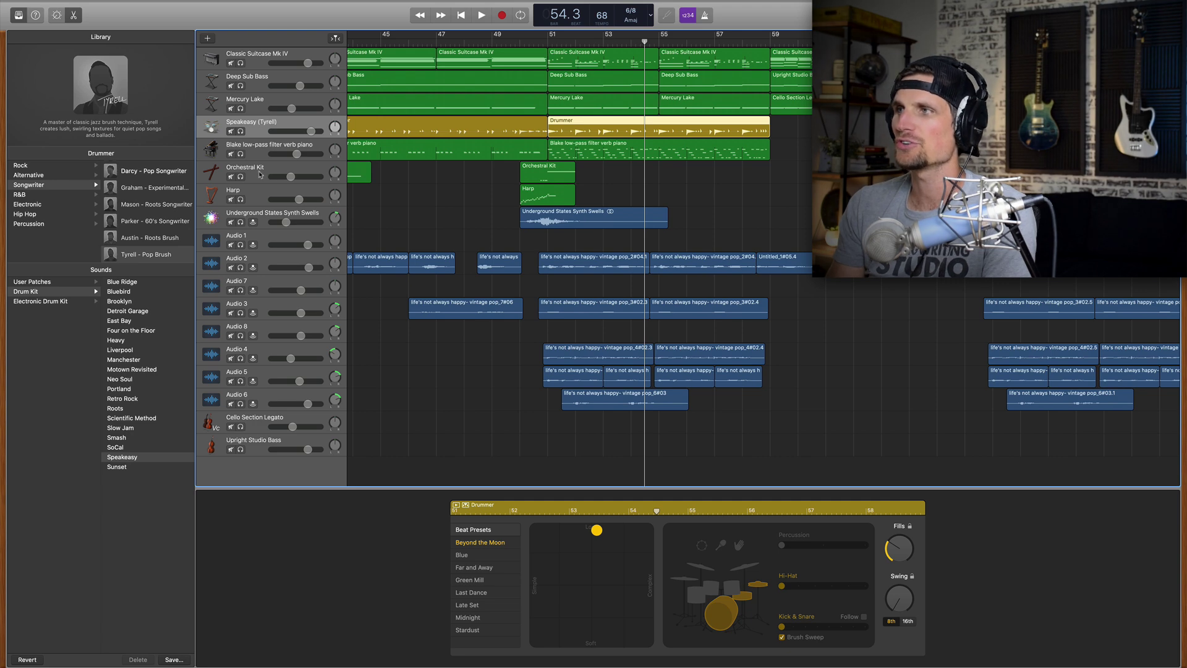
{"action": "left_click", "coordinate": [549, 180]}
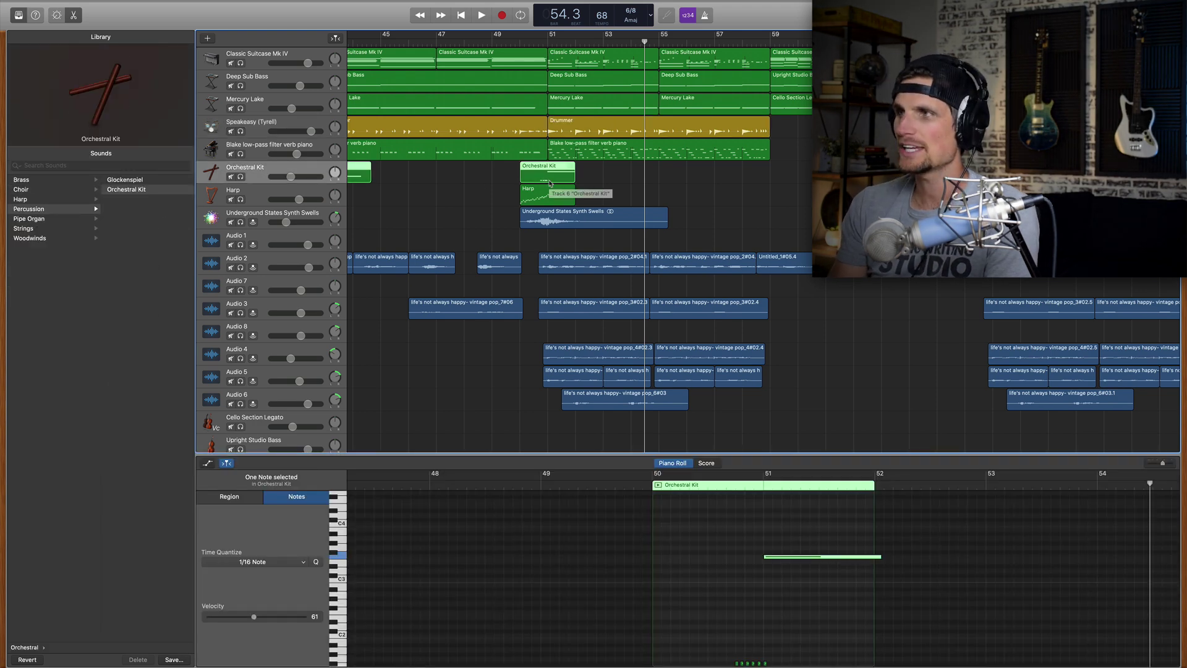
{"action": "key", "text": "ctrl+s"}
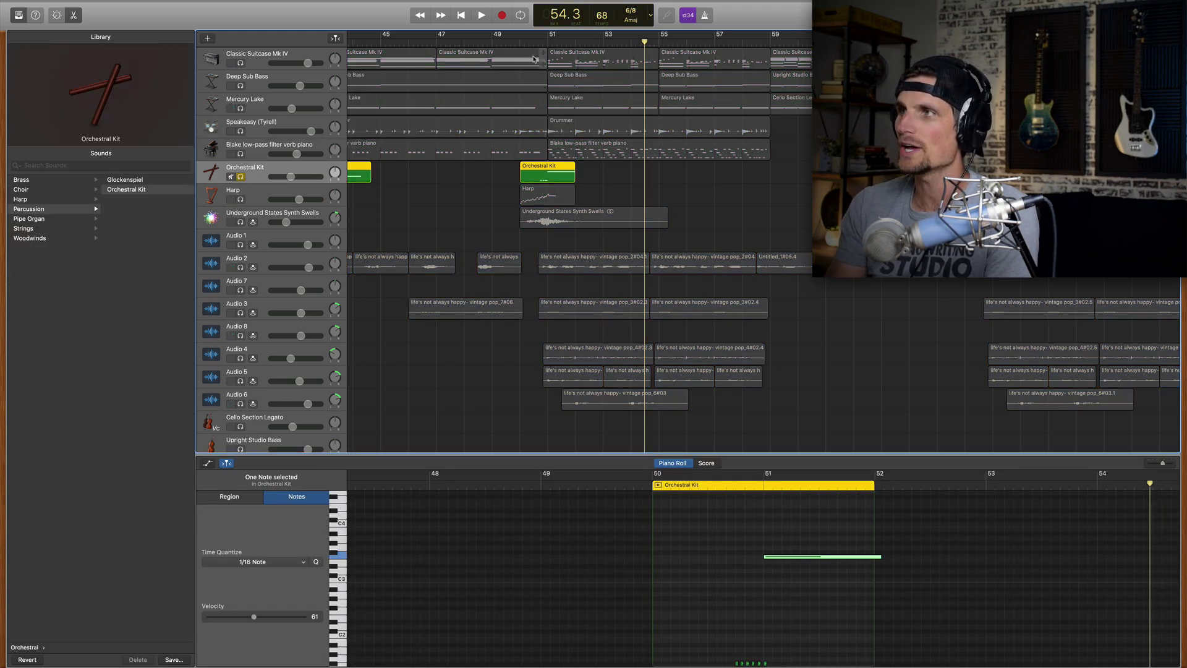
{"action": "key", "text": "shift+space"}
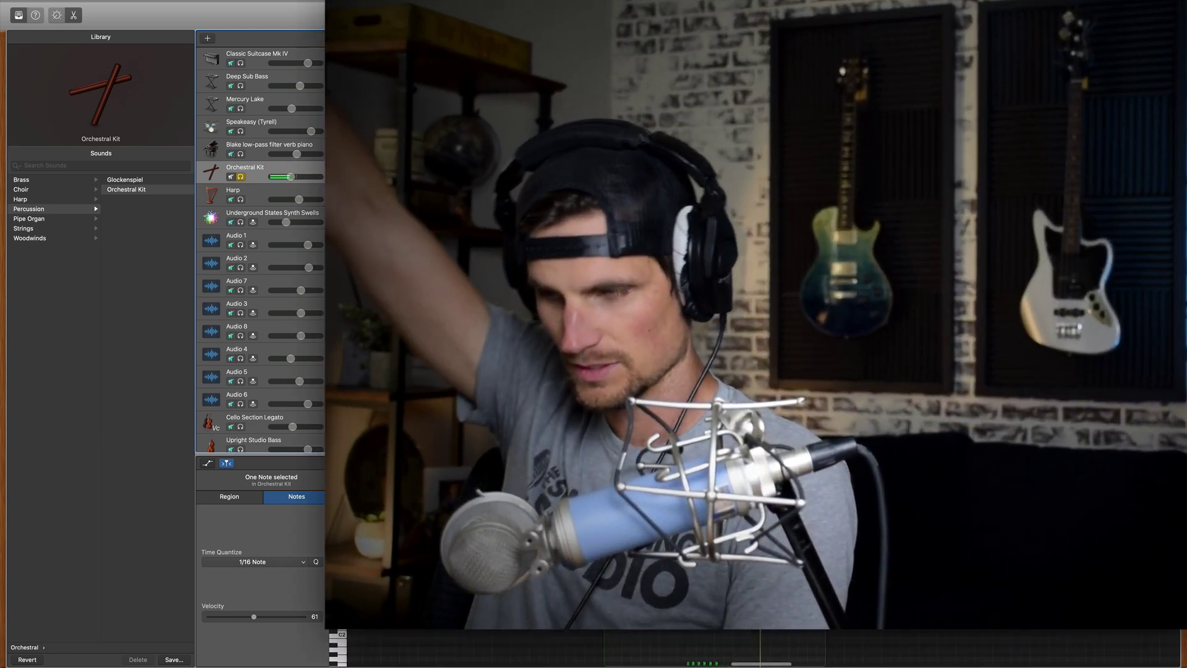
Step: Replace the Orchestral Kit solo with Harp and audition it, followed by Underground States Synth Swells alone, leaving no track soloed
{"action": "left_click", "coordinate": [241, 176]}
{"action": "left_click", "coordinate": [241, 199]}
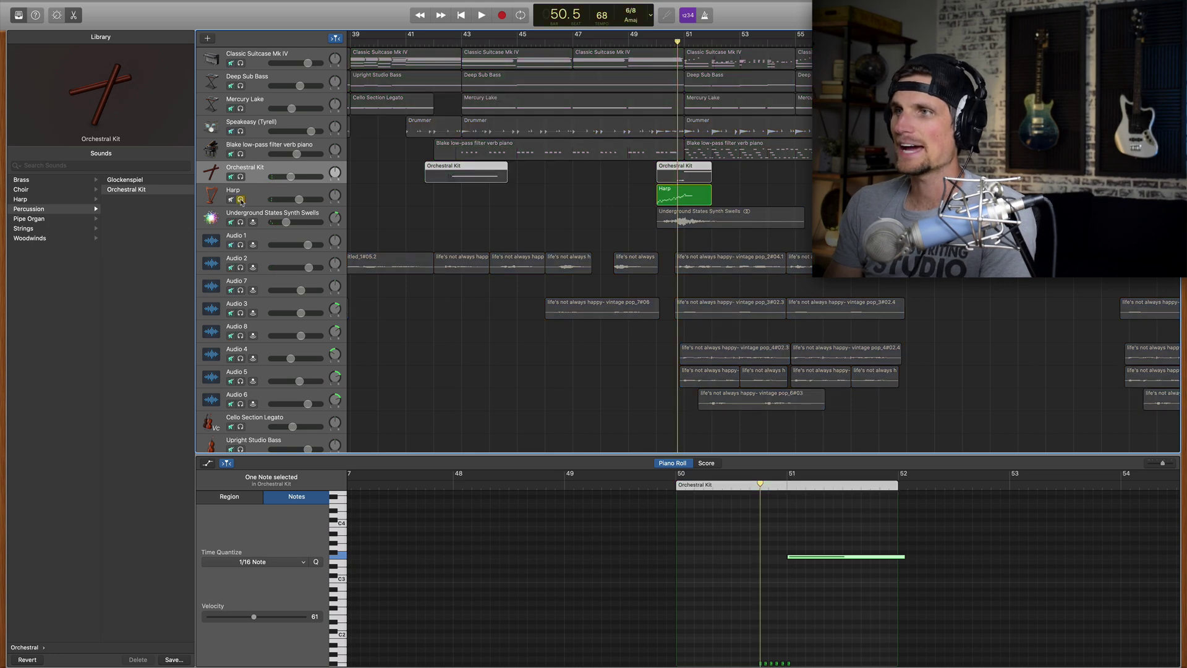
{"action": "key", "text": "space"}
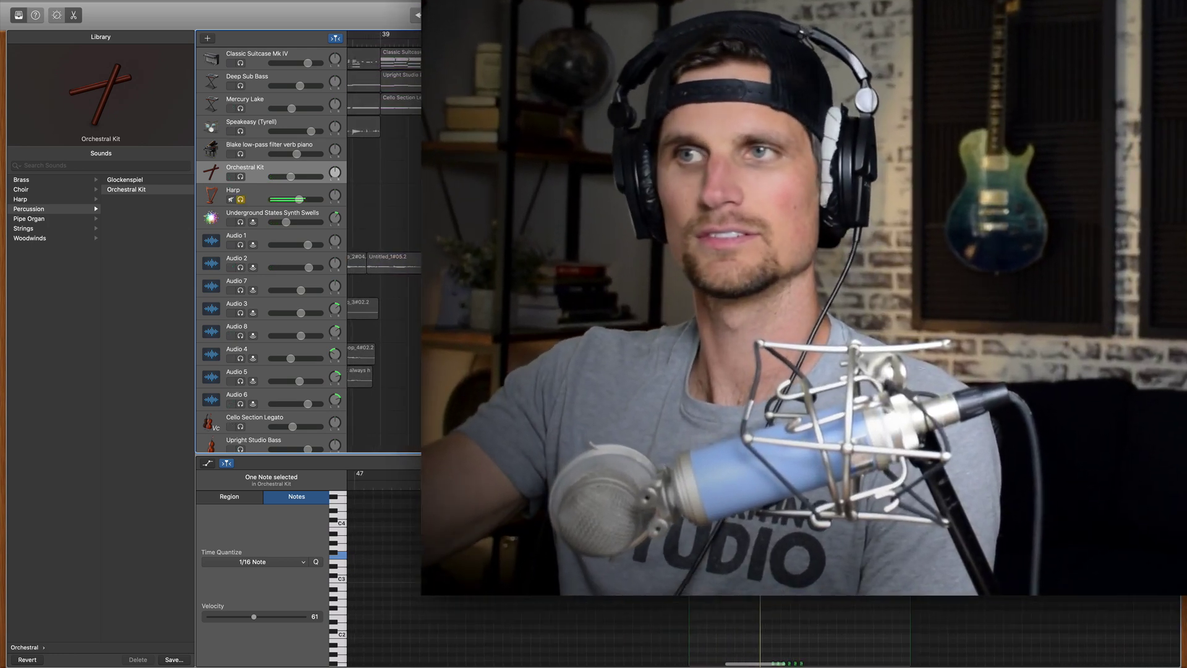
{"action": "left_click", "coordinate": [241, 222]}
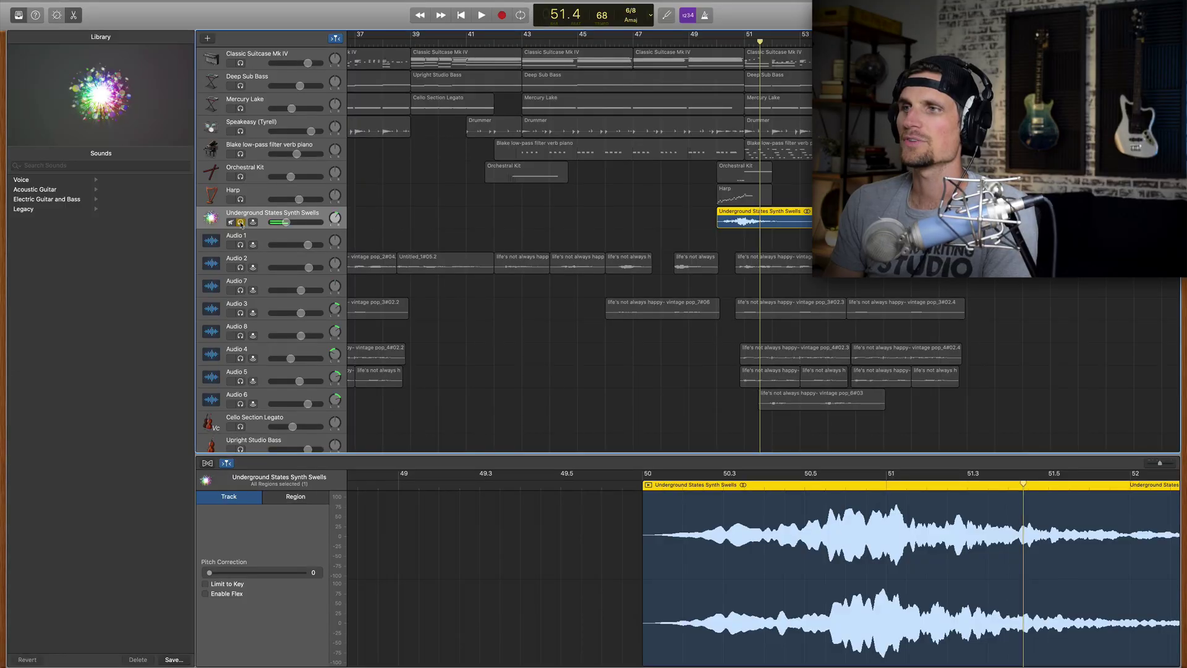
{"action": "left_click", "coordinate": [240, 222]}
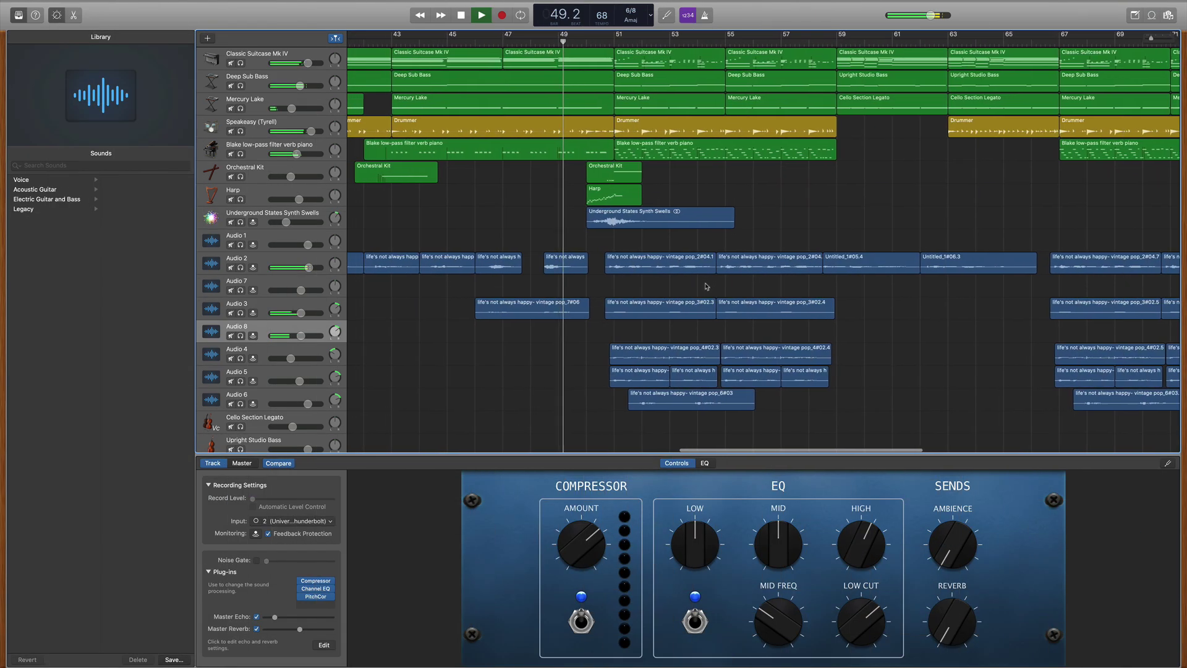
Step: Follow the unsoloed full arrangement during playback from bar 49 to bar 52, through the transition at bar 51
{"action": "scroll", "coordinate": [707, 286], "scroll_direction": "left", "scroll_amount": 2}
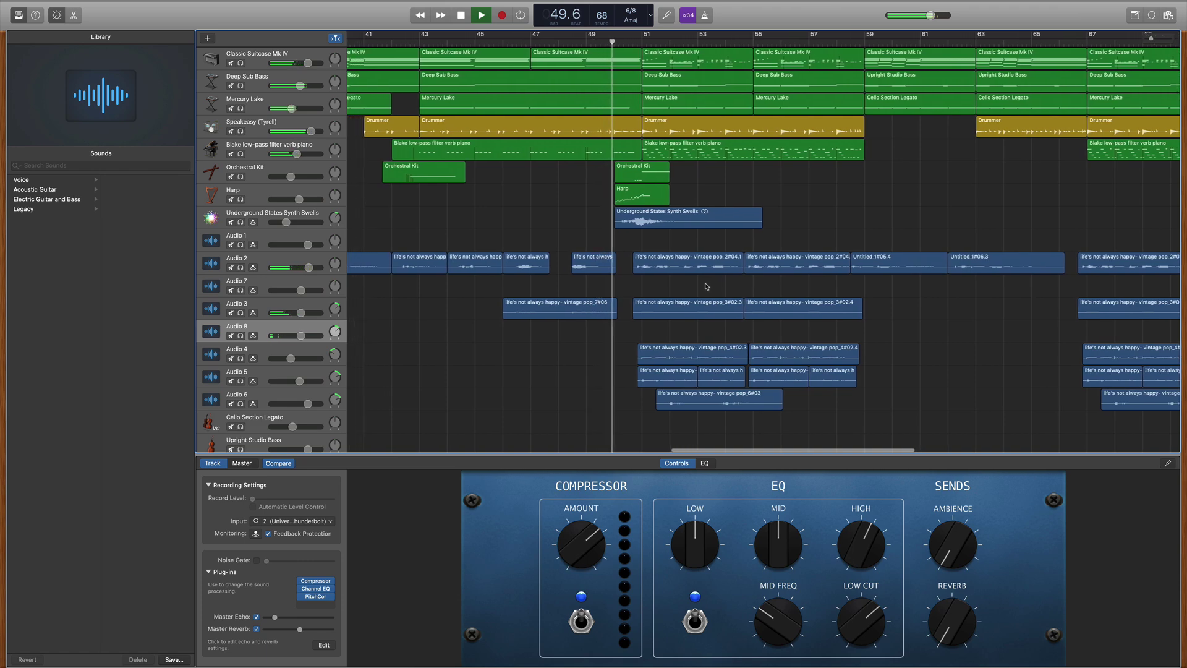
{"action": "scroll", "coordinate": [706, 287], "scroll_direction": "left", "scroll_amount": 2}
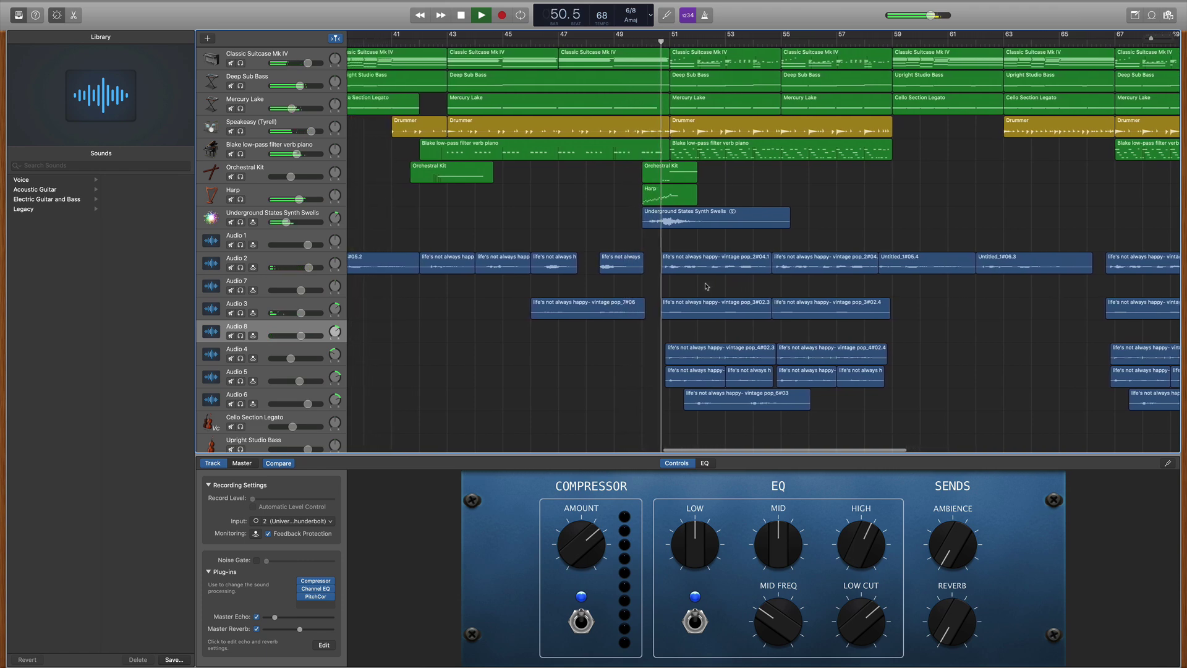
{"action": "scroll", "coordinate": [707, 287], "scroll_direction": "left", "scroll_amount": 2}
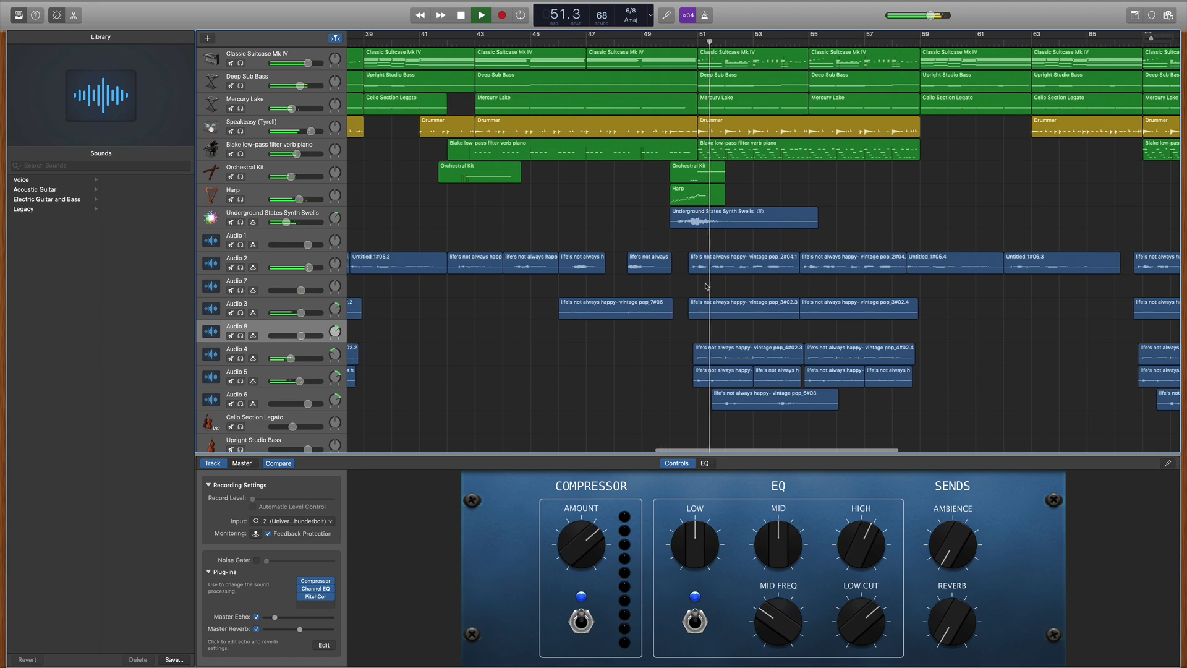
{"action": "scroll", "coordinate": [707, 287], "scroll_direction": "left", "scroll_amount": 1}
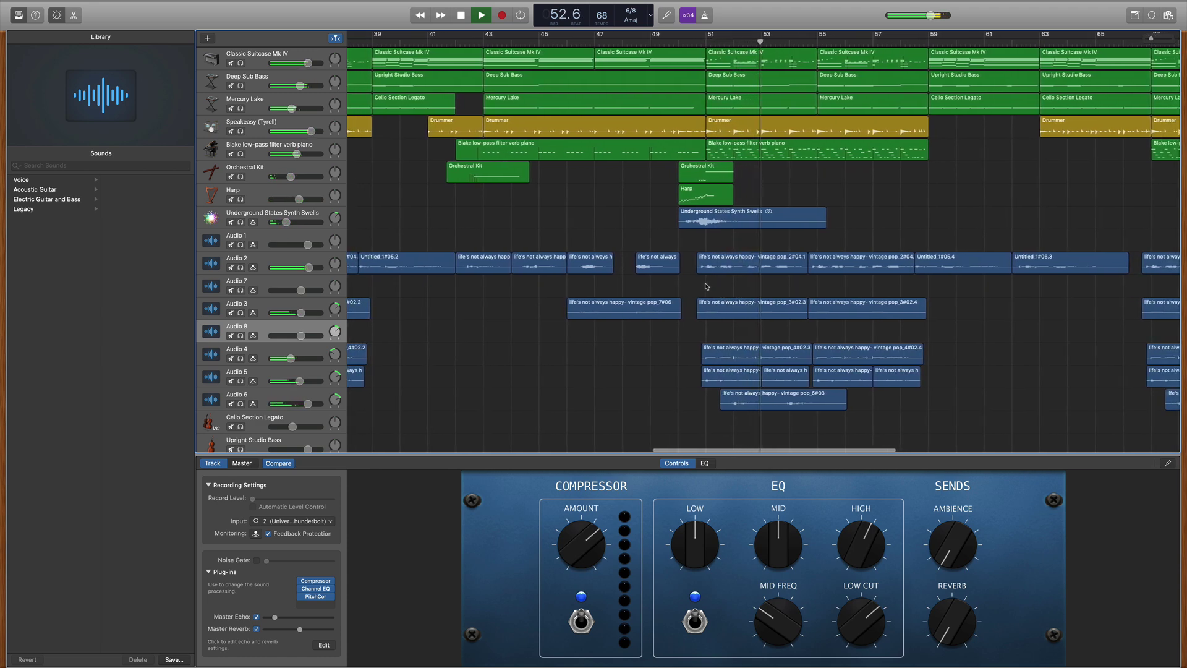